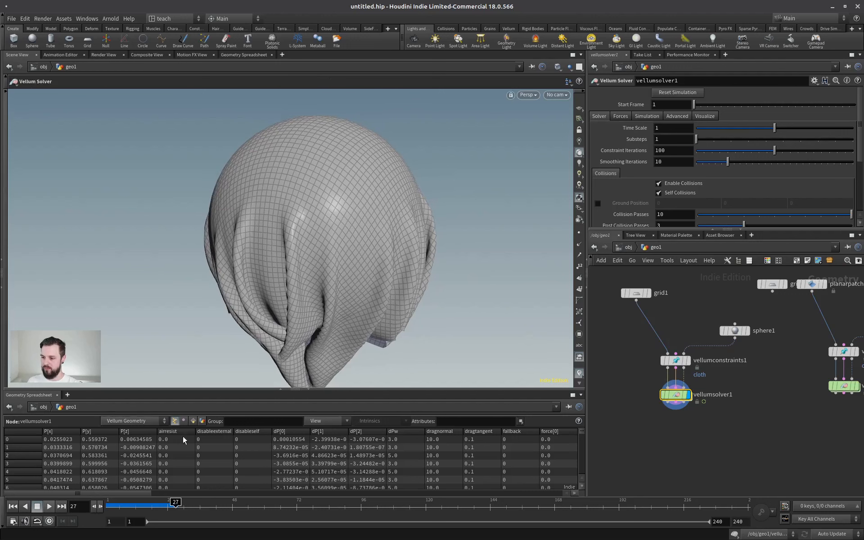
# Move the timeline to frame 24 and inspect the folds of the cloth draped over the sphere up close.
pyautogui.moveTo(176, 503)
pyautogui.mouseDown()
pyautogui.moveTo(148, 505)
pyautogui.moveTo(167, 506)
pyautogui.mouseUp()
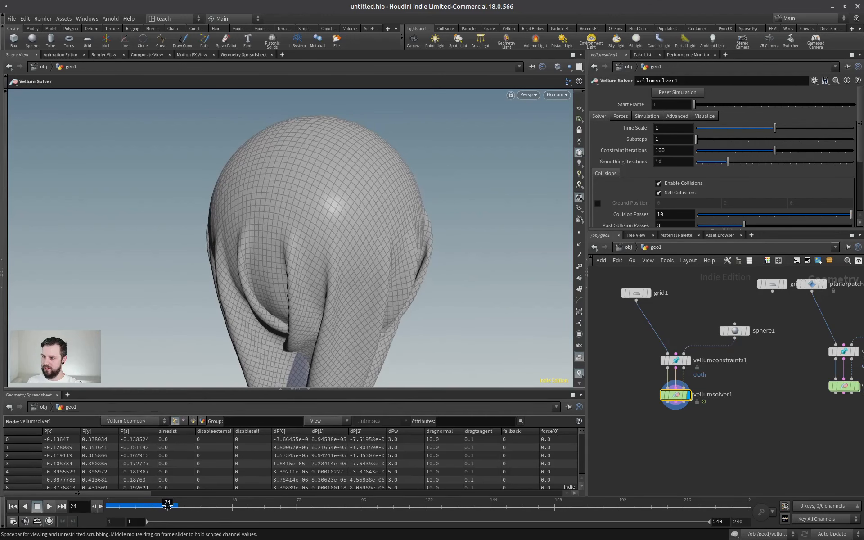
pyautogui.keyDown('alt'); pyautogui.moveTo(313, 255); pyautogui.dragTo(355, 249); pyautogui.keyUp('alt')
pyautogui.moveTo(354, 249)
pyautogui.mouseDown(button='right')
pyautogui.moveTo(250, 250)
pyautogui.moveTo(532, 236)
pyautogui.moveTo(400, 236)
pyautogui.moveTo(405, 267)
pyautogui.moveTo(350, 236)
pyautogui.mouseUp(button='right')
pyautogui.moveTo(266, 193); pyautogui.dragTo(290, 180)
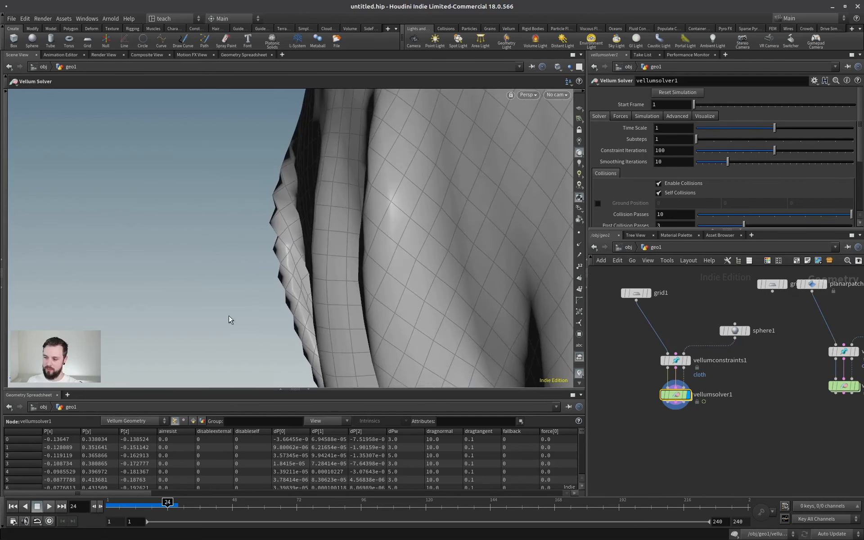
pyautogui.keyDown('alt'); pyautogui.moveTo(343, 253); pyautogui.dragTo(315, 217); pyautogui.keyUp('alt')
pyautogui.keyDown('alt'); pyautogui.moveTo(383, 193); pyautogui.dragTo(180, 215, button='right'); pyautogui.keyUp('alt')
pyautogui.keyDown('alt'); pyautogui.moveTo(307, 222); pyautogui.dragTo(353, 137); pyautogui.keyUp('alt')
pyautogui.keyDown('alt'); pyautogui.moveTo(321, 212); pyautogui.dragTo(272, 205); pyautogui.keyUp('alt')
# Switch the viewport to the scene's envlight1 lighting and shade the cloth in geo1 without its wireframe.
pyautogui.click(580, 163)
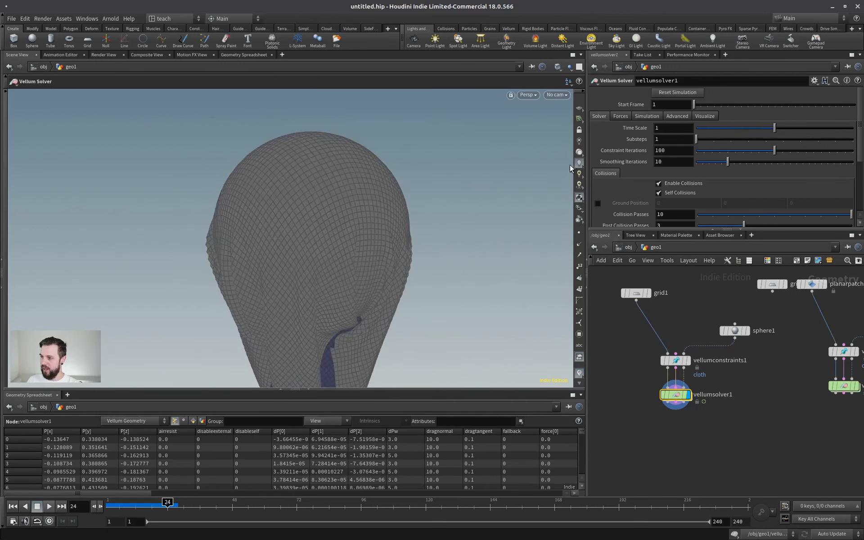
pyautogui.click(628, 248)
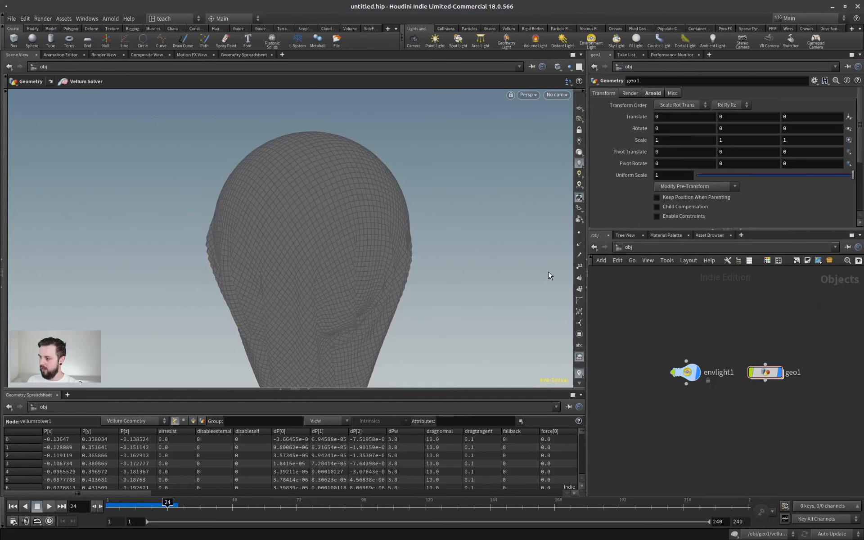
pyautogui.click(686, 372)
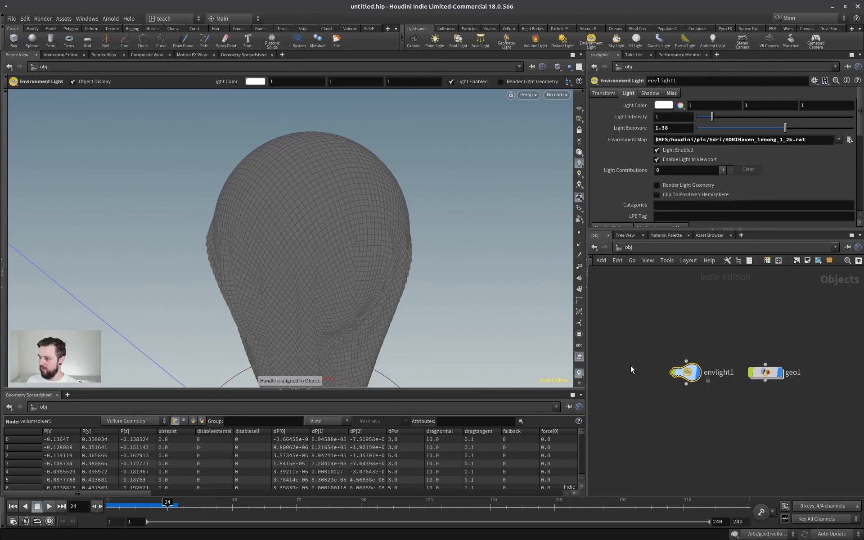
pyautogui.doubleClick(760, 371)
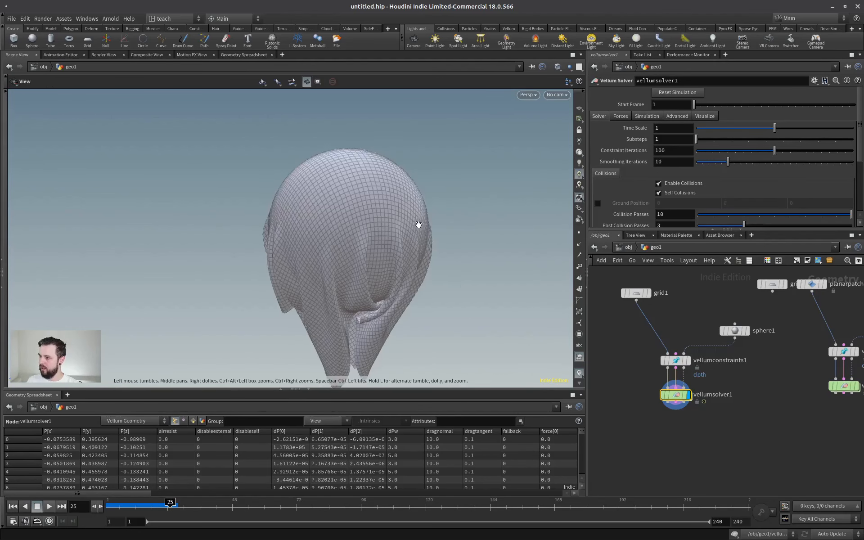
pyautogui.keyDown('alt'); pyautogui.moveTo(419, 225); pyautogui.dragTo(303, 243); pyautogui.keyUp('alt')
pyautogui.hotkey('shift', 'w')
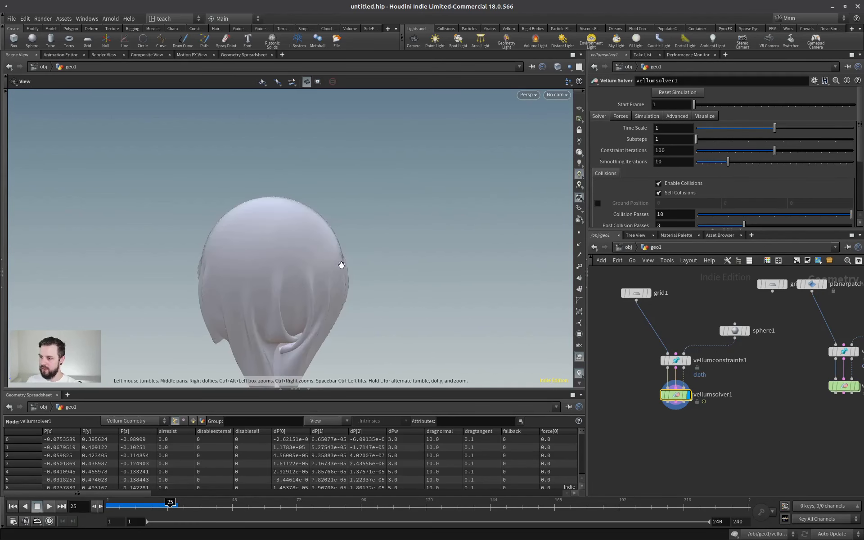
# Examine the draped cloth's surface, folds and silhouette from several sides under the environment lighting.
pyautogui.keyDown('alt'); pyautogui.moveTo(342, 265); pyautogui.dragTo(312, 274, button='right'); pyautogui.keyUp('alt')
pyautogui.keyDown('alt'); pyautogui.moveTo(312, 275); pyautogui.dragTo(328, 241, button='middle'); pyautogui.keyUp('alt')
pyautogui.keyDown('alt'); pyautogui.moveTo(328, 242); pyautogui.dragTo(344, 249, button='right'); pyautogui.keyUp('alt')
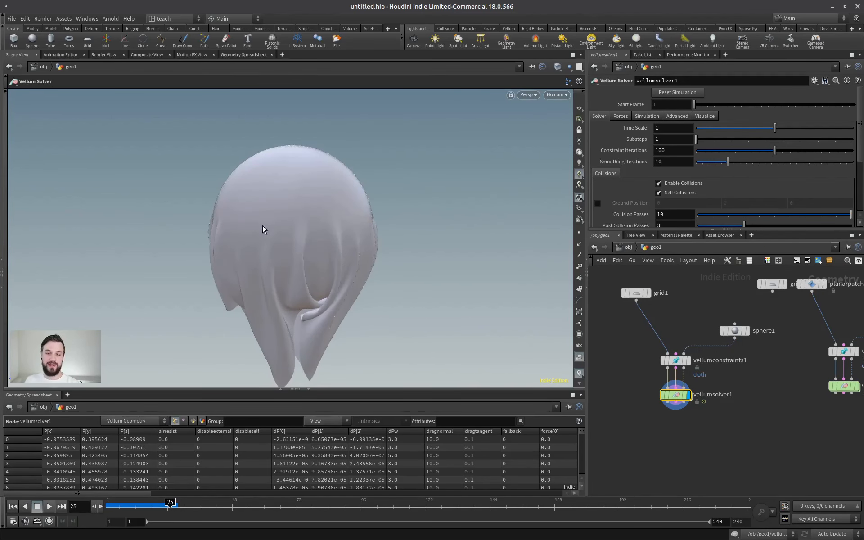
pyautogui.keyDown('alt'); pyautogui.moveTo(255, 222); pyautogui.dragTo(397, 202); pyautogui.keyUp('alt')
pyautogui.keyDown('alt'); pyautogui.moveTo(397, 202); pyautogui.dragTo(405, 202, button='right'); pyautogui.keyUp('alt')
pyautogui.keyDown('alt'); pyautogui.moveTo(405, 202); pyautogui.dragTo(328, 201); pyautogui.keyUp('alt')
pyautogui.keyDown('alt'); pyautogui.moveTo(306, 200); pyautogui.dragTo(324, 206, button='right'); pyautogui.keyUp('alt')
pyautogui.keyDown('alt'); pyautogui.moveTo(290, 185); pyautogui.dragTo(283, 189, button='middle'); pyautogui.keyUp('alt')
pyautogui.keyDown('alt'); pyautogui.moveTo(283, 189); pyautogui.dragTo(269, 174); pyautogui.keyUp('alt')
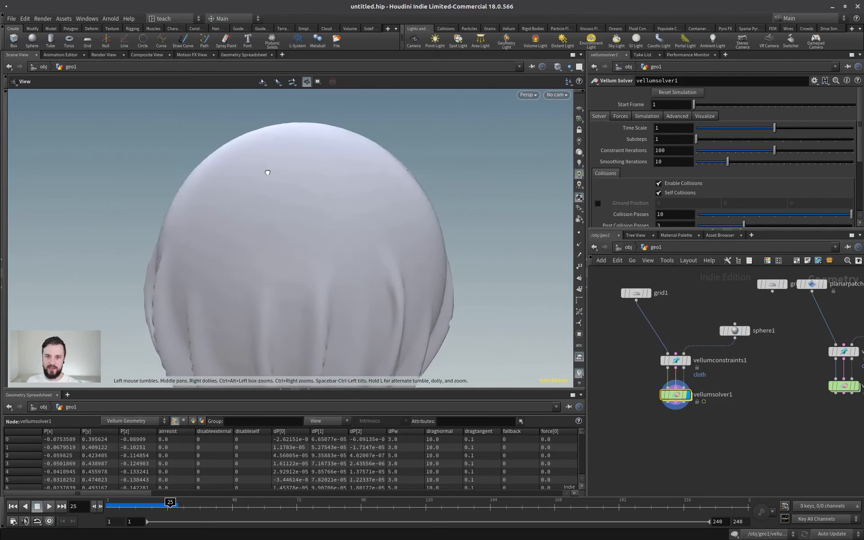
pyautogui.keyDown('alt'); pyautogui.moveTo(268, 174); pyautogui.dragTo(274, 168, button='right'); pyautogui.keyUp('alt')
pyautogui.keyDown('alt'); pyautogui.moveTo(274, 168); pyautogui.dragTo(336, 202); pyautogui.keyUp('alt')
pyautogui.keyDown('alt'); pyautogui.moveTo(335, 202); pyautogui.dragTo(327, 199, button='middle'); pyautogui.keyUp('alt')
pyautogui.keyDown('alt'); pyautogui.moveTo(327, 199); pyautogui.dragTo(356, 212); pyautogui.keyUp('alt')
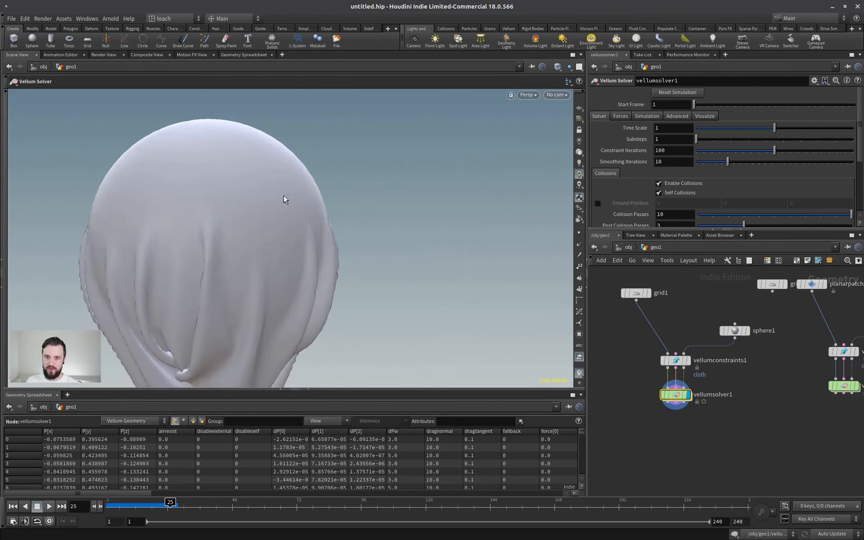
pyautogui.keyDown('alt'); pyautogui.moveTo(226, 233); pyautogui.dragTo(328, 164); pyautogui.keyUp('alt')
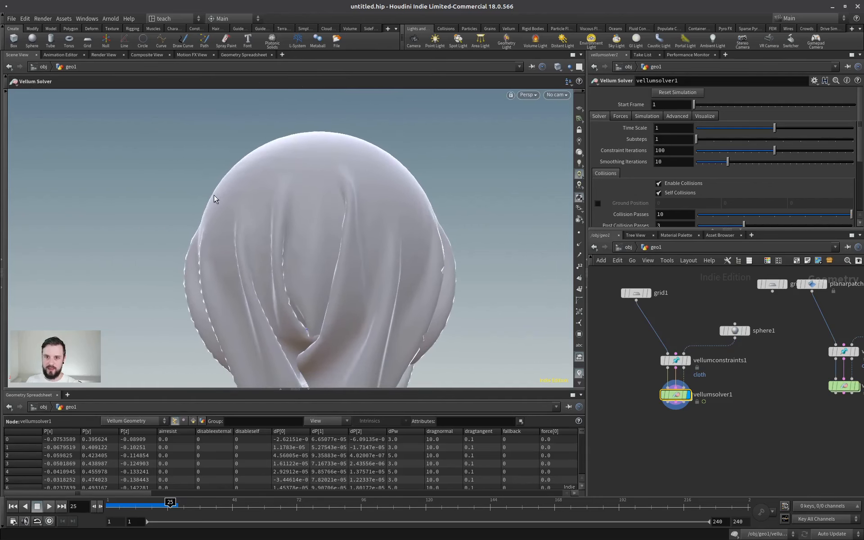
pyautogui.keyDown('alt'); pyautogui.moveTo(260, 169); pyautogui.dragTo(333, 208); pyautogui.keyUp('alt')
pyautogui.keyDown('alt'); pyautogui.scroll(3, 259, 216); pyautogui.keyUp('alt')
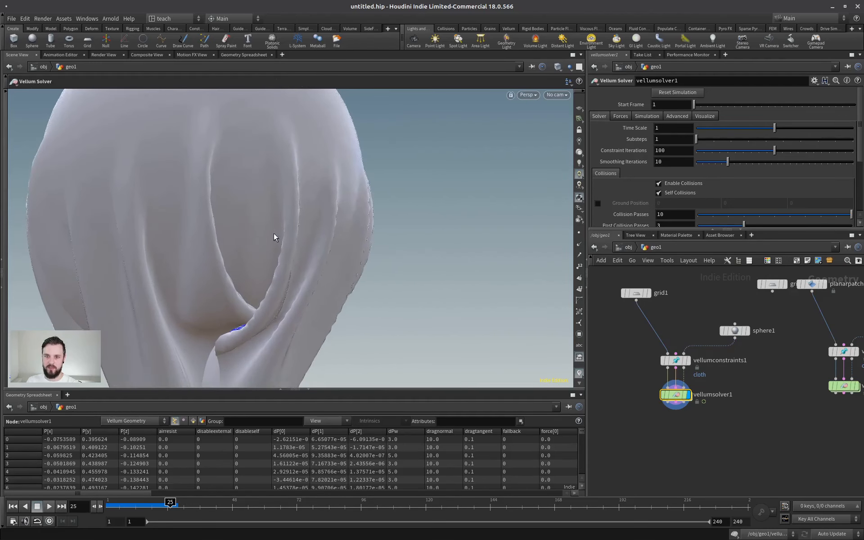
pyautogui.keyDown('alt'); pyautogui.moveTo(274, 236); pyautogui.dragTo(303, 229); pyautogui.keyUp('alt')
# Return the viewport to headlight-only lighting and examine the fold edges of the draped cloth from all around.
pyautogui.click(580, 153)
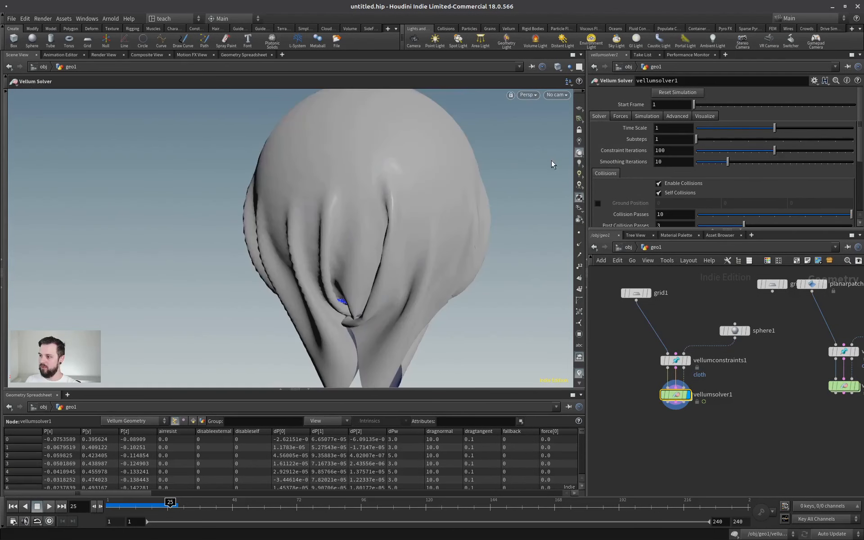
pyautogui.keyDown('alt'); pyautogui.scroll(-3, 380, 180); pyautogui.keyUp('alt')
pyautogui.keyDown('alt'); pyautogui.moveTo(381, 180); pyautogui.dragTo(234, 196); pyautogui.keyUp('alt')
pyautogui.keyDown('alt'); pyautogui.scroll(5, 395, 206); pyautogui.keyUp('alt')
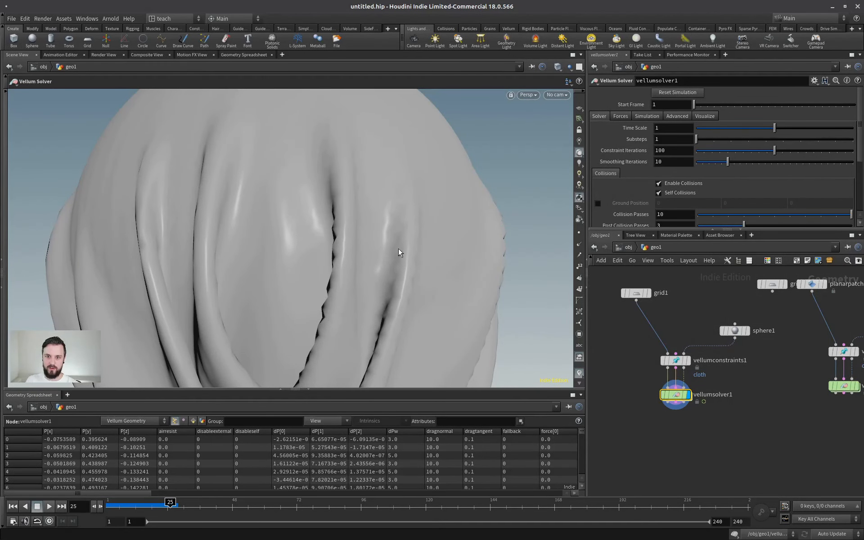
pyautogui.keyDown('alt'); pyautogui.scroll(-5, 377, 347); pyautogui.keyUp('alt')
pyautogui.keyDown('alt'); pyautogui.moveTo(361, 261); pyautogui.dragTo(347, 235); pyautogui.keyUp('alt')
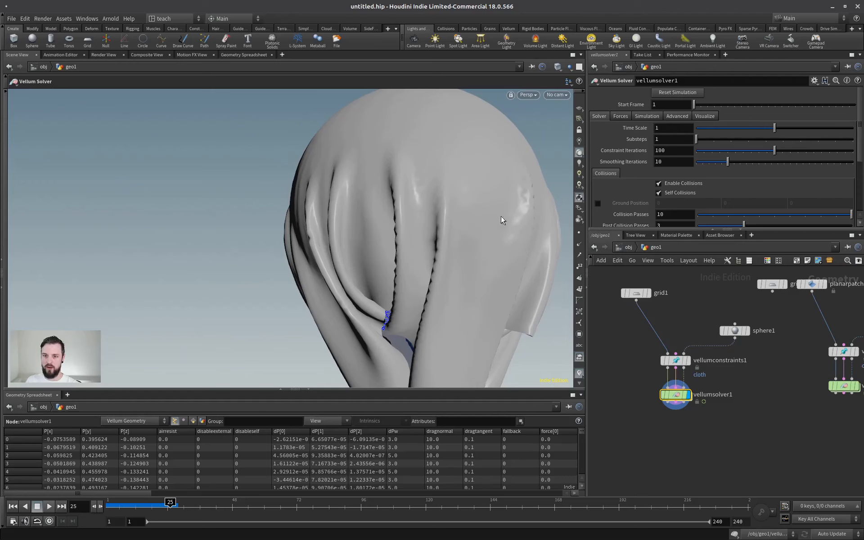
pyautogui.keyDown('alt'); pyautogui.moveTo(495, 210); pyautogui.dragTo(350, 227); pyautogui.keyUp('alt')
pyautogui.keyDown('alt'); pyautogui.moveTo(258, 234); pyautogui.dragTo(484, 145); pyautogui.keyUp('alt')
pyautogui.keyDown('alt'); pyautogui.moveTo(580, 142); pyautogui.dragTo(335, 204); pyautogui.keyUp('alt')
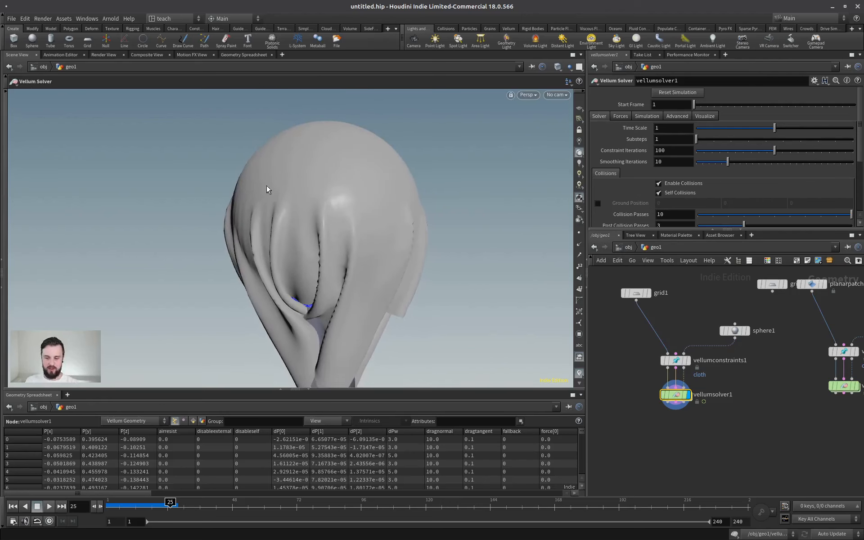
pyautogui.keyDown('alt'); pyautogui.moveTo(425, 233); pyautogui.dragTo(320, 216, button='right'); pyautogui.keyUp('alt')
pyautogui.keyDown('alt'); pyautogui.moveTo(320, 217); pyautogui.dragTo(351, 259, button='middle'); pyautogui.keyUp('alt')
# Display grid1 on its own and view its 100 by 100 quad topology with wireframe shown.
pyautogui.moveTo(699, 301); pyautogui.dragTo(747, 337, button='middle')
pyautogui.moveTo(696, 333); pyautogui.dragTo(644, 336)
pyautogui.keyDown('alt'); pyautogui.moveTo(375, 205); pyautogui.dragTo(322, 278); pyautogui.keyUp('alt')
pyautogui.hotkey('shift', 'w')
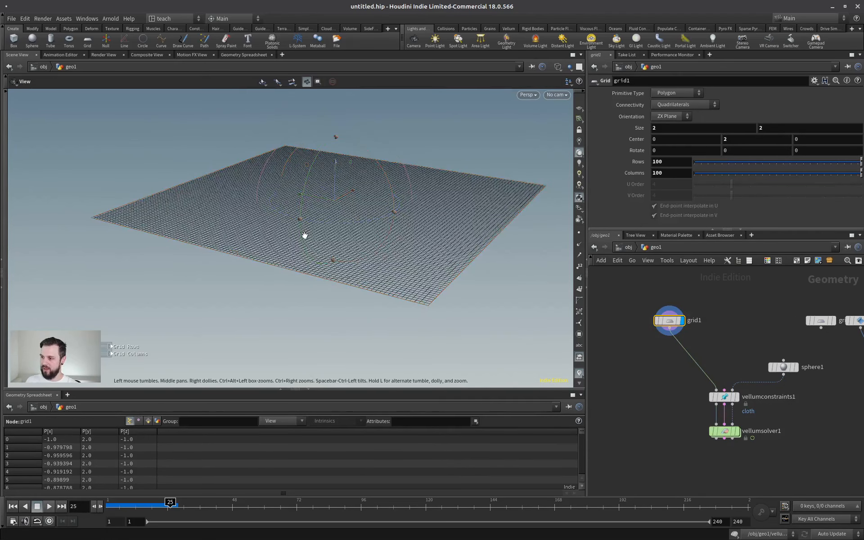
pyautogui.keyDown('alt'); pyautogui.moveTo(305, 236); pyautogui.dragTo(318, 265); pyautogui.keyUp('alt')
pyautogui.keyDown('alt'); pyautogui.moveTo(318, 265); pyautogui.dragTo(376, 222, button='right'); pyautogui.keyUp('alt')
pyautogui.keyDown('alt'); pyautogui.moveTo(383, 152); pyautogui.dragTo(380, 212, button='middle'); pyautogui.keyUp('alt')
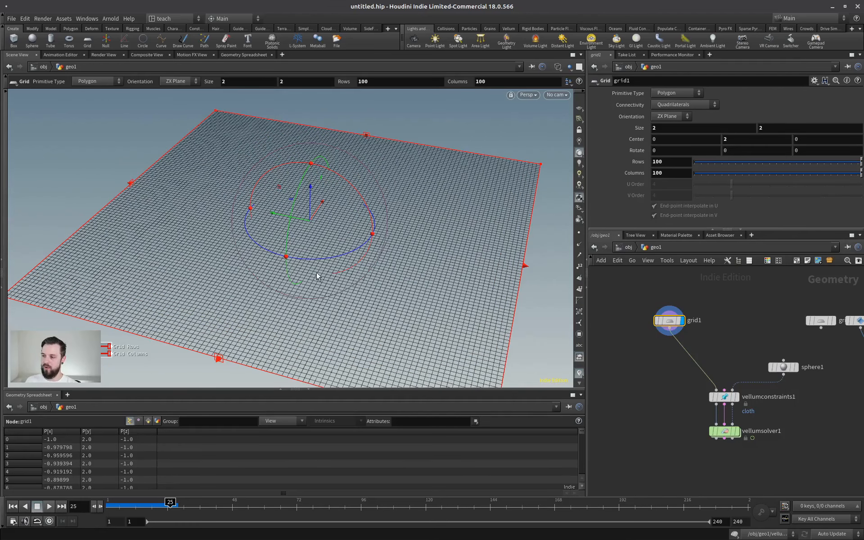
# Display planarpatch1 to compare its mesh topology with the grid.
pyautogui.moveTo(843, 321); pyautogui.dragTo(651, 299, button='middle')
pyautogui.scroll(3, 712, 295)
pyautogui.click(664, 331)
pyautogui.click(647, 330)
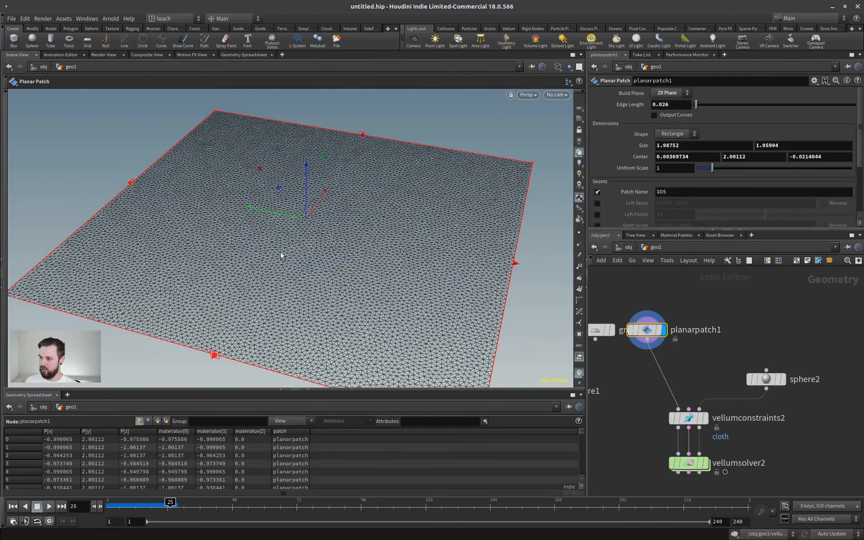
# Add a new Planar Patch node in an empty area of the network and display it.
pyautogui.press('Tab')
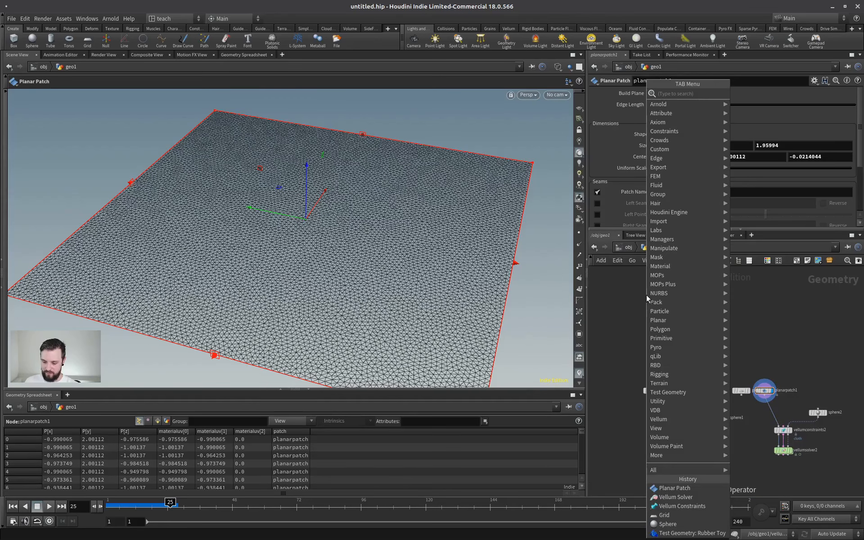
pyautogui.write('planr')
pyautogui.press('Escape')
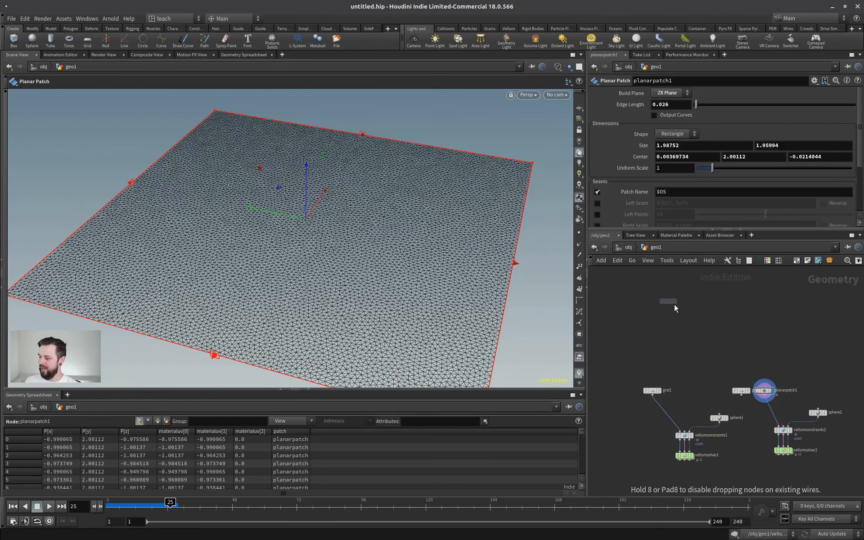
pyautogui.click(718, 340)
pyautogui.scroll(5, 706, 321)
pyautogui.click(761, 376)
pyautogui.moveTo(792, 336); pyautogui.dragTo(776, 324, button='middle')
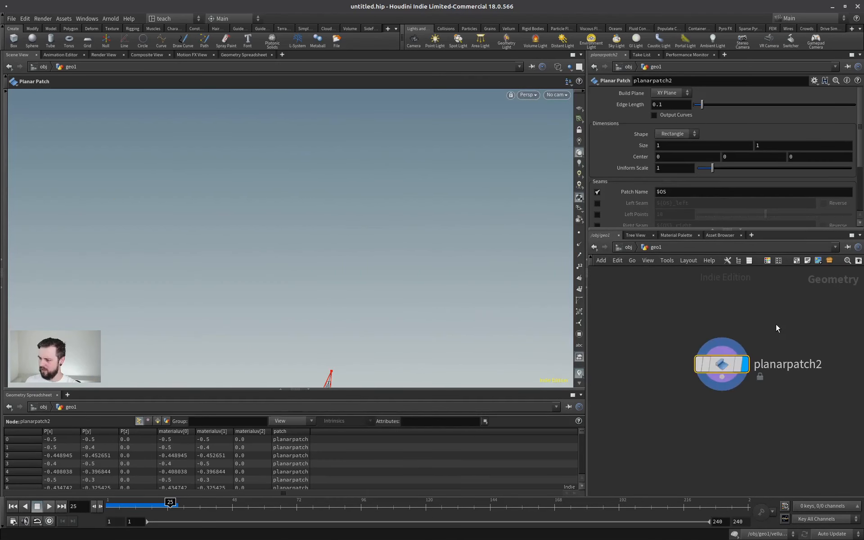
pyautogui.hotkey('space', 'g')
pyautogui.moveTo(293, 250); pyautogui.dragTo(311, 203)
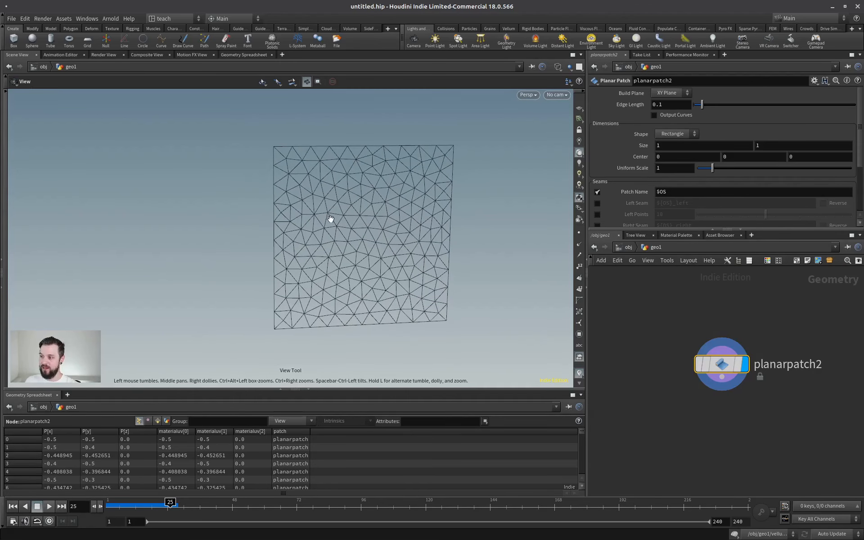
# Examine the triangle layout of the new planar patch up close and from a distance.
pyautogui.scroll(2, 370, 239)
pyautogui.moveTo(370, 239); pyautogui.dragTo(398, 224)
pyautogui.scroll(1, 398, 224)
pyautogui.moveTo(398, 224); pyautogui.dragTo(355, 220, button='middle')
pyautogui.scroll(-1, 350, 224)
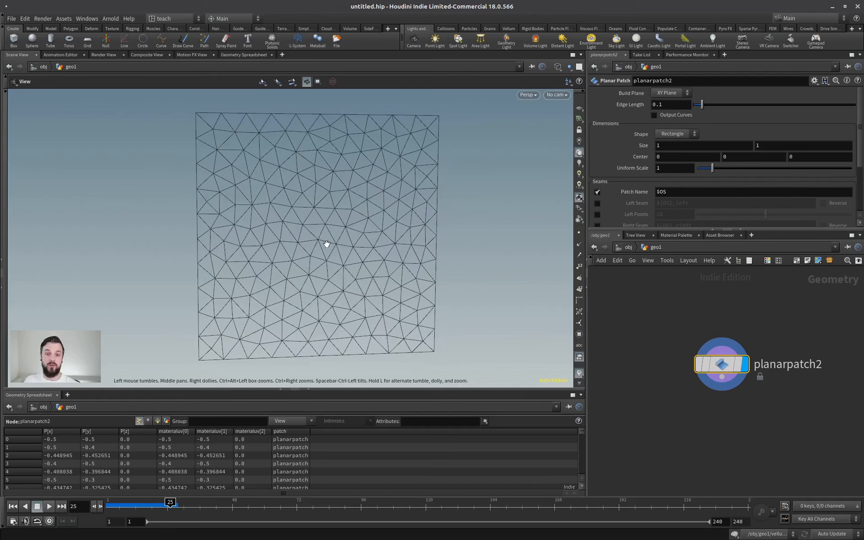
pyautogui.scroll(-3, 299, 238)
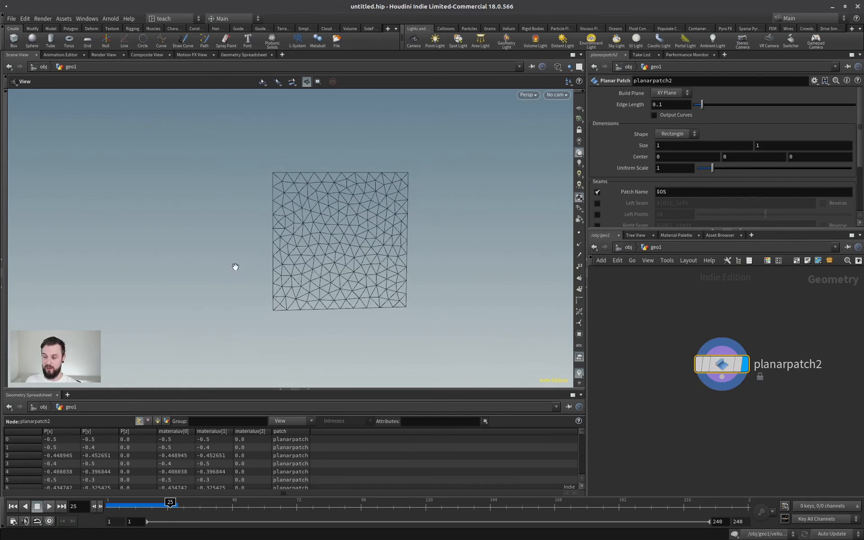
pyautogui.moveTo(236, 266); pyautogui.dragTo(295, 200)
# Set the new planar patch's build plane to ZX Plane so it lies horizontally.
pyautogui.click(675, 111)
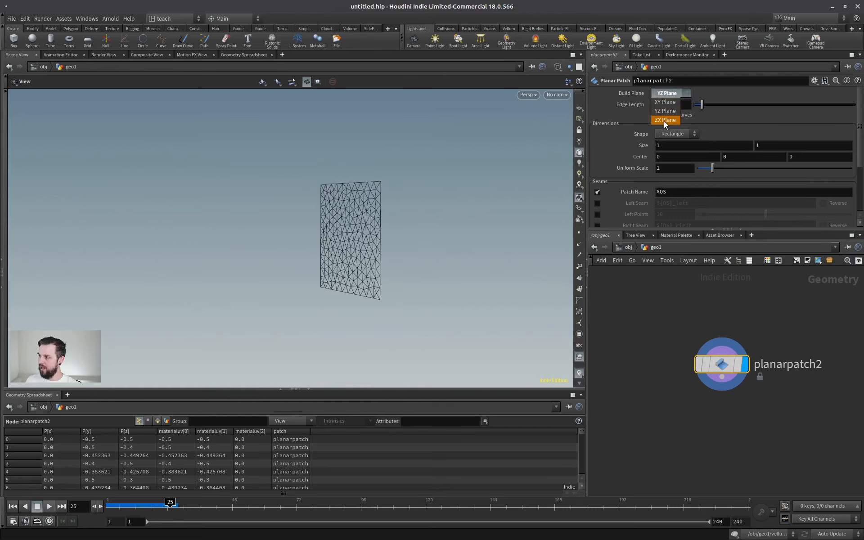
pyautogui.click(664, 123)
pyautogui.moveTo(374, 233); pyautogui.dragTo(392, 257)
pyautogui.moveTo(391, 257); pyautogui.dragTo(553, 205, button='right')
pyautogui.moveTo(552, 205); pyautogui.dragTo(469, 208)
pyautogui.moveTo(470, 207); pyautogui.dragTo(453, 283, button='middle')
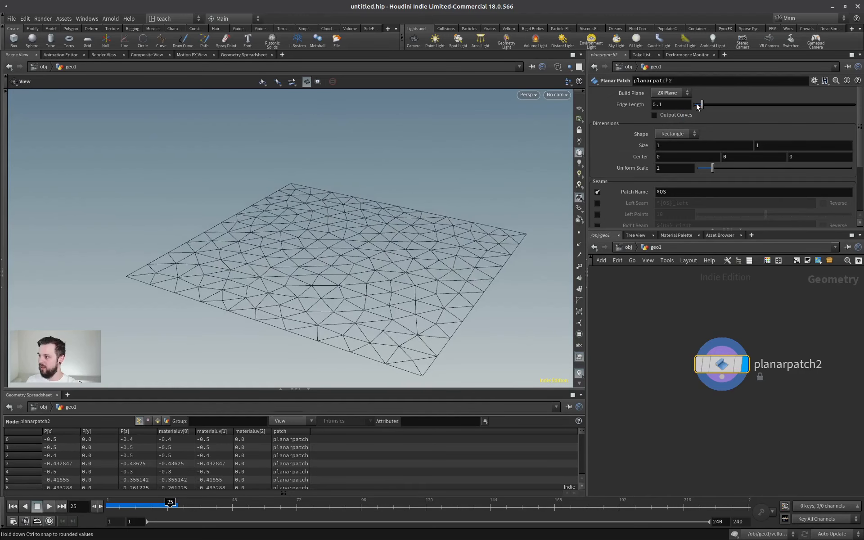
# Reduce the new planar patch's edge length to 0.028 and check the denser mesh.
pyautogui.moveTo(697, 106); pyautogui.dragTo(696, 108)
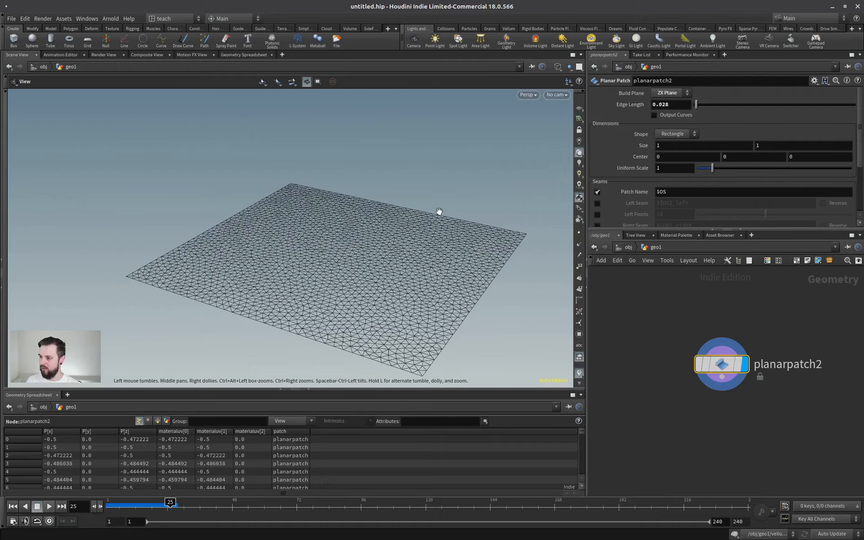
pyautogui.moveTo(440, 212); pyautogui.dragTo(375, 268)
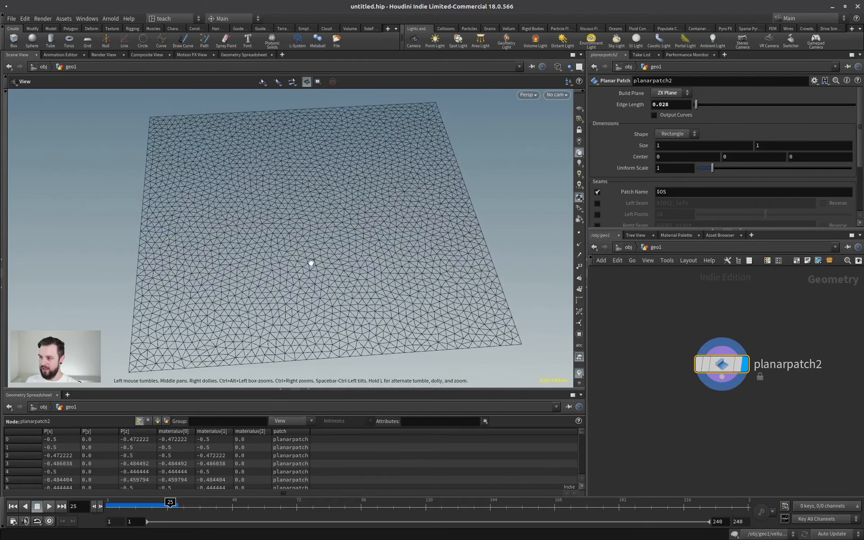
pyautogui.moveTo(297, 287); pyautogui.dragTo(322, 256)
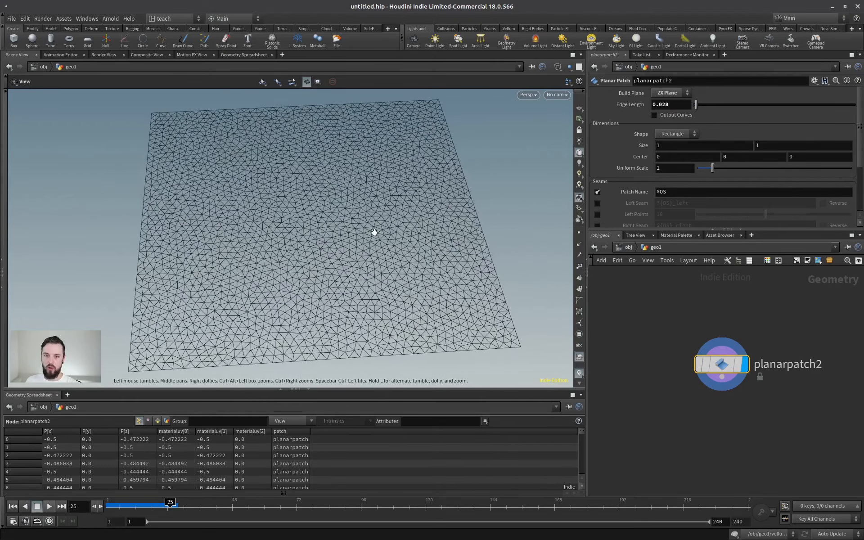
pyautogui.moveTo(374, 232); pyautogui.dragTo(272, 150)
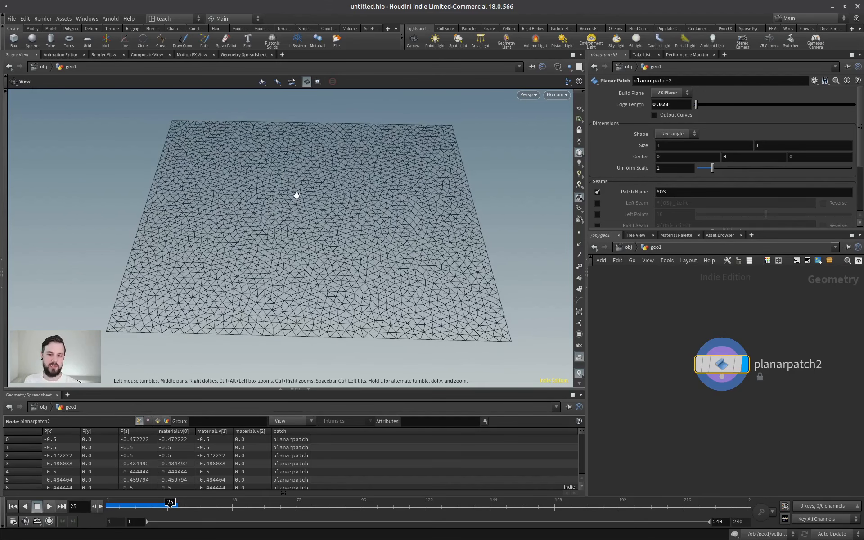
# Display vellumsolver2 as shaded geometry and play its cloth simulation from frame 1.
pyautogui.scroll(-5, 737, 317)
pyautogui.moveTo(838, 487); pyautogui.dragTo(724, 391, button='middle')
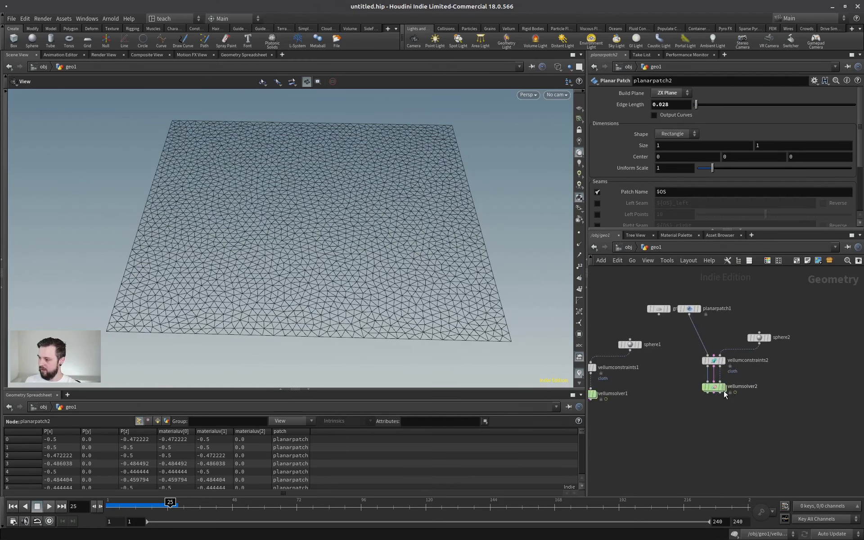
pyautogui.scroll(4, 723, 392)
pyautogui.moveTo(730, 380)
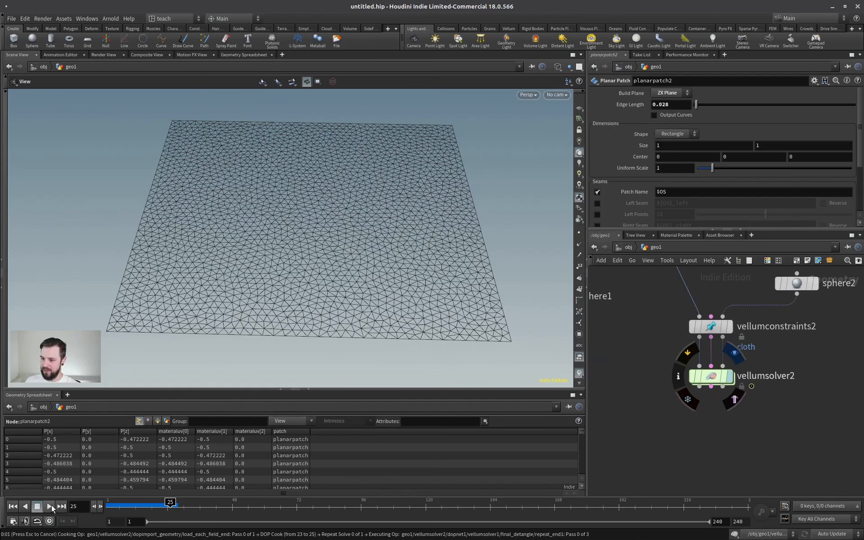
pyautogui.click(14, 507)
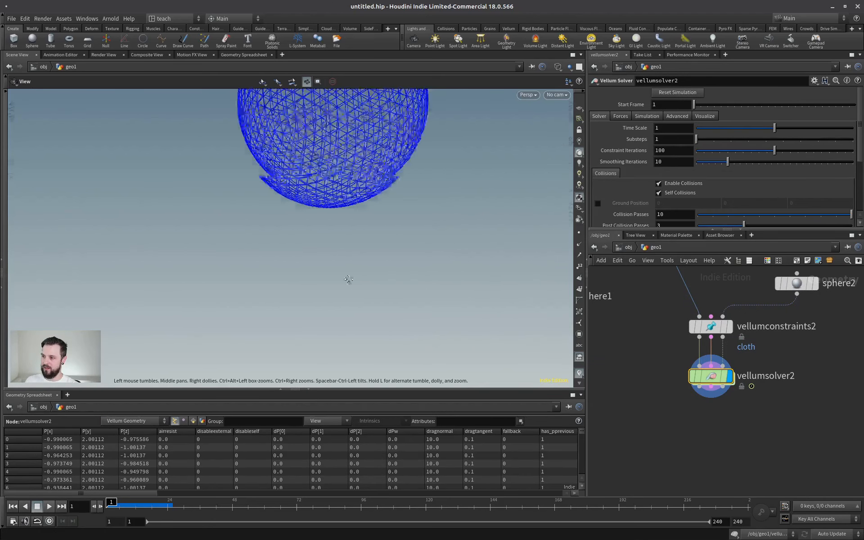
pyautogui.moveTo(320, 278); pyautogui.dragTo(261, 264)
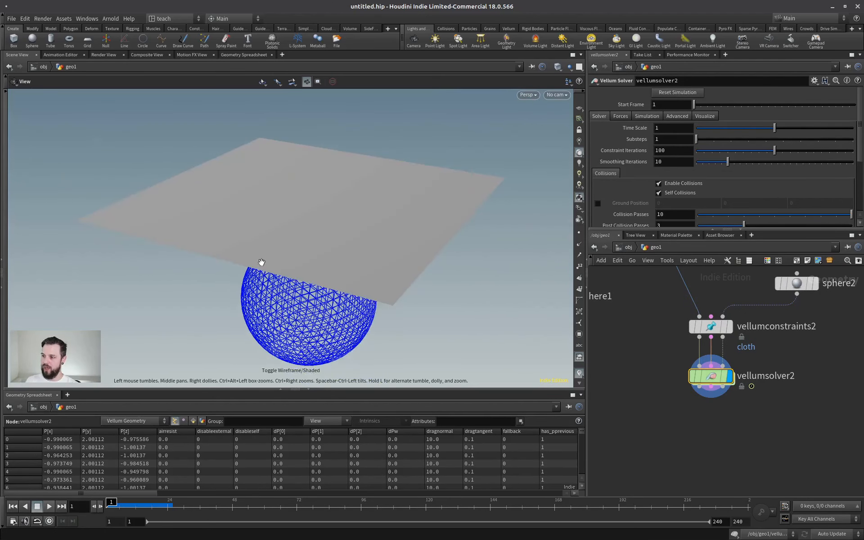
pyautogui.click(49, 507)
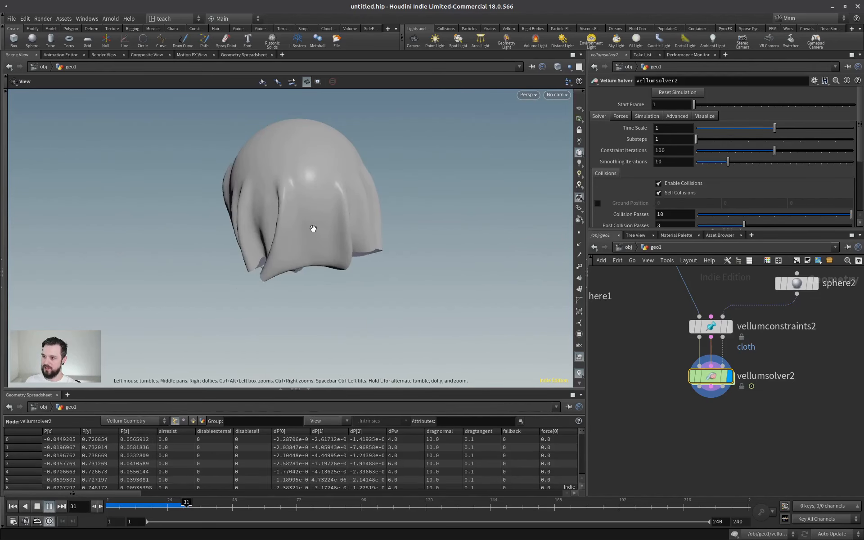
# Stop the cloth playback and scrub the simulation to frame 35.
pyautogui.moveTo(312, 228); pyautogui.dragTo(264, 225)
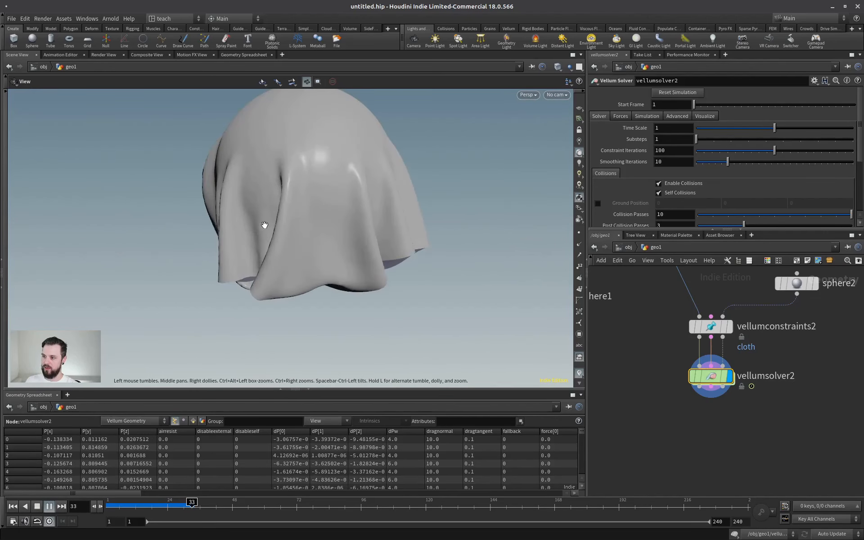
pyautogui.click(177, 503)
pyautogui.moveTo(179, 503); pyautogui.dragTo(197, 503)
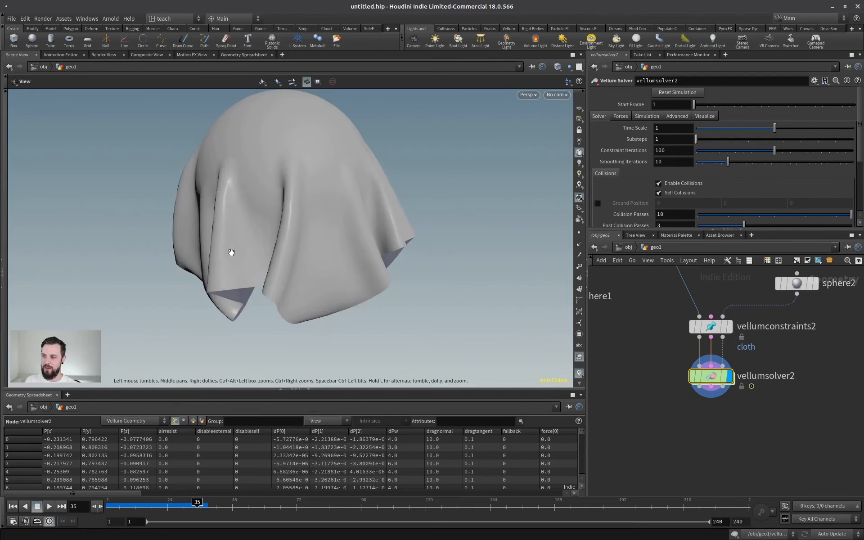
# Examine the triangulated cloth's folds up close at frame 35, with and without the wireframe overlay.
pyautogui.scroll(4, 231, 252)
pyautogui.moveTo(231, 252)
pyautogui.mouseDown()
pyautogui.moveTo(361, 222)
pyautogui.moveTo(303, 204)
pyautogui.moveTo(280, 212)
pyautogui.moveTo(288, 197)
pyautogui.moveTo(228, 214)
pyautogui.moveTo(297, 214)
pyautogui.moveTo(260, 225)
pyautogui.moveTo(302, 217)
pyautogui.moveTo(253, 209)
pyautogui.moveTo(278, 221)
pyautogui.mouseUp()
pyautogui.hotkey('shift', 'w')
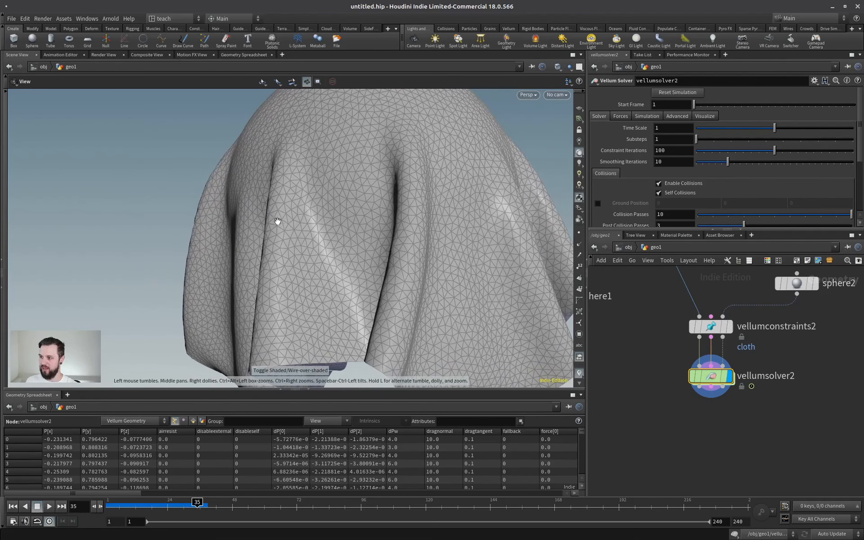
pyautogui.hotkey('shift', 'w')
pyautogui.moveTo(227, 234)
pyautogui.mouseDown()
pyautogui.moveTo(195, 234)
pyautogui.moveTo(363, 229)
pyautogui.moveTo(285, 207)
pyautogui.mouseUp()
pyautogui.scroll(3, 195, 233)
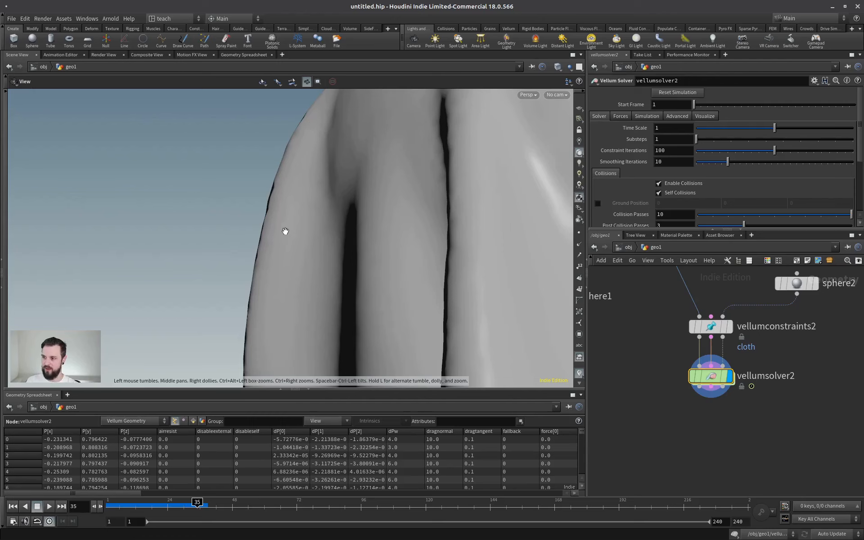
pyautogui.moveTo(321, 221); pyautogui.dragTo(152, 197)
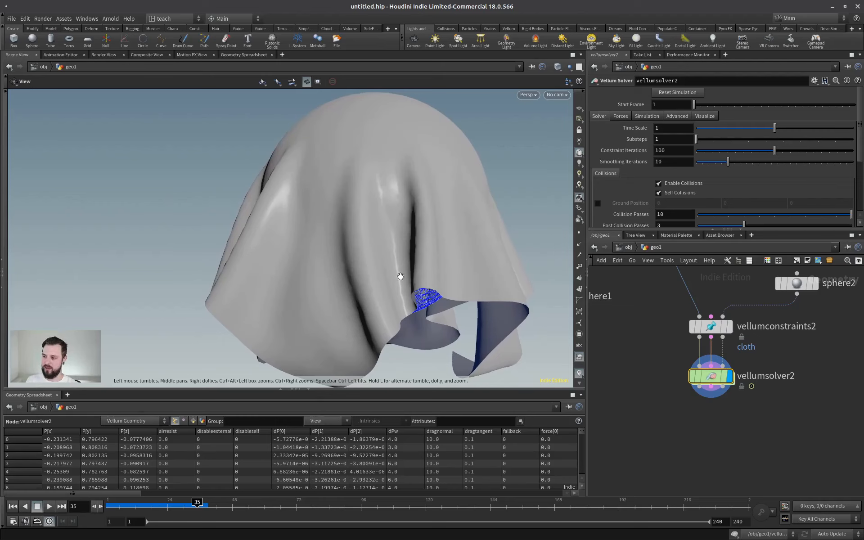
# Try normal and high quality lighting in the viewport and check the draped cloth with and without its wireframe overlay.
pyautogui.click(581, 162)
pyautogui.click(579, 174)
pyautogui.scroll(-2, 347, 222)
pyautogui.moveTo(347, 222)
pyautogui.mouseDown()
pyautogui.moveTo(309, 277)
pyautogui.moveTo(422, 203)
pyautogui.moveTo(376, 220)
pyautogui.mouseUp()
pyautogui.hotkey('shift', 'w')
pyautogui.hotkey('shift', 'w')
pyautogui.scroll(3, 457, 191)
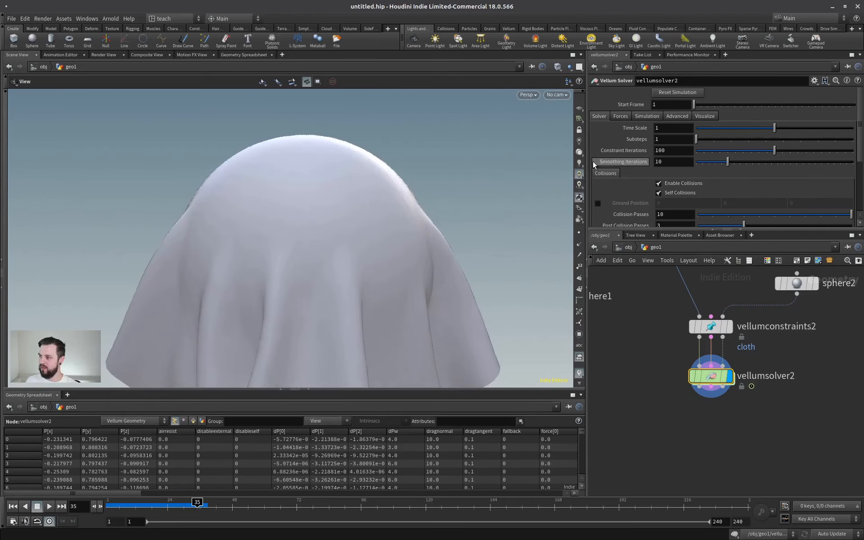
# Inspect the folds around the sphere from several angles and distances, briefly overlaying the mesh wireframe.
pyautogui.moveTo(488, 177); pyautogui.dragTo(458, 185)
pyautogui.moveTo(363, 200); pyautogui.dragTo(303, 192)
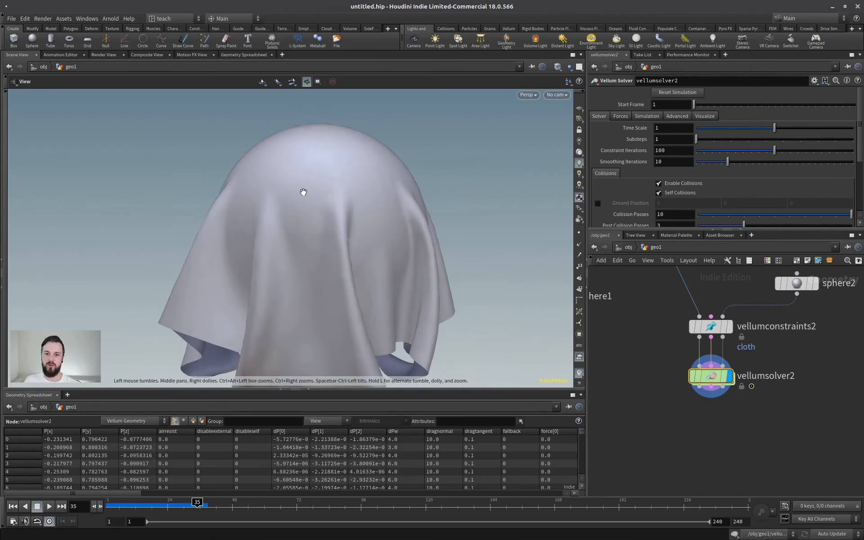
pyautogui.moveTo(343, 243)
pyautogui.mouseDown()
pyautogui.moveTo(319, 216)
pyautogui.moveTo(251, 224)
pyautogui.moveTo(340, 226)
pyautogui.mouseUp()
pyautogui.hotkey('shift', 'w')
pyautogui.hotkey('shift', 'w')
pyautogui.moveTo(396, 226); pyautogui.dragTo(328, 245)
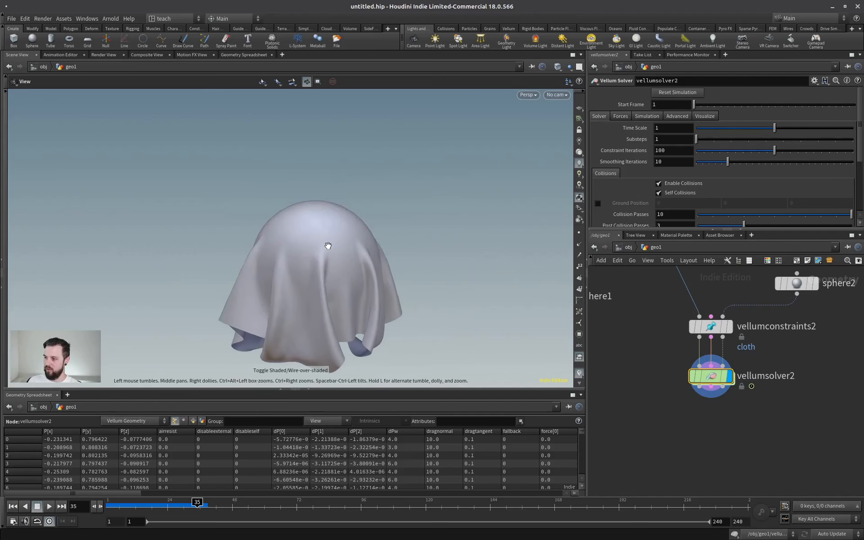
# Scrub the timeline back to its start and show the flat cloth and sphere in wireframe.
pyautogui.moveTo(171, 508); pyautogui.dragTo(109, 506)
pyautogui.moveTo(302, 198); pyautogui.dragTo(301, 231)
pyautogui.moveTo(301, 231); pyautogui.dragTo(289, 274, button='middle')
pyautogui.press('w')
pyautogui.moveTo(290, 275); pyautogui.dragTo(343, 206)
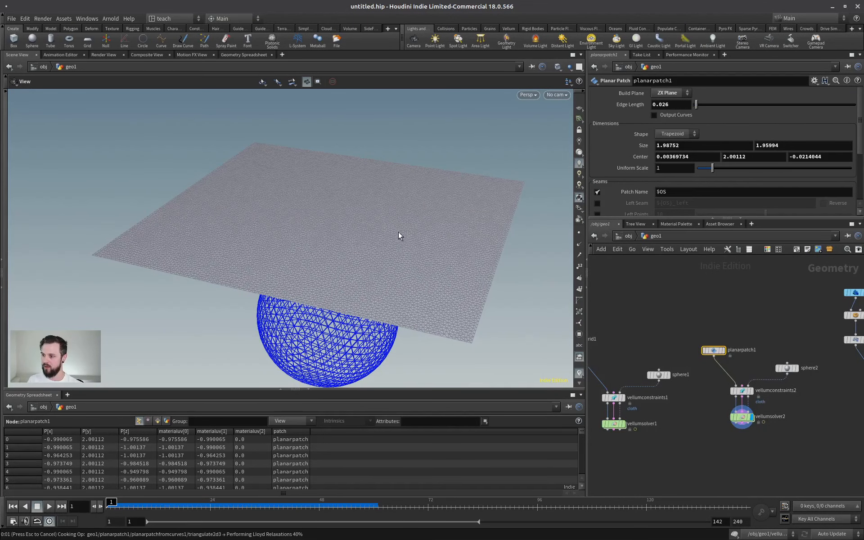
# Display planarpatch1 and set its edge length to 0.06.
pyautogui.moveTo(446, 199); pyautogui.dragTo(393, 218)
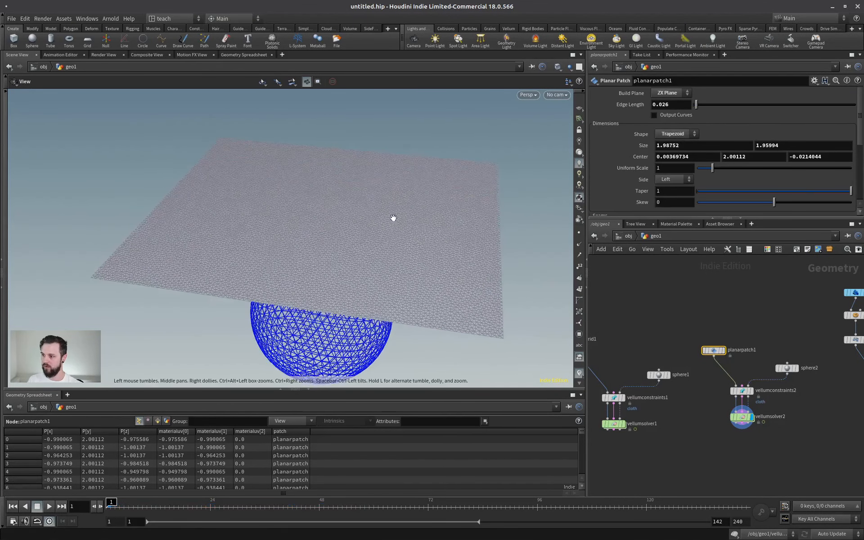
pyautogui.click(722, 350)
pyautogui.moveTo(365, 260); pyautogui.dragTo(392, 215)
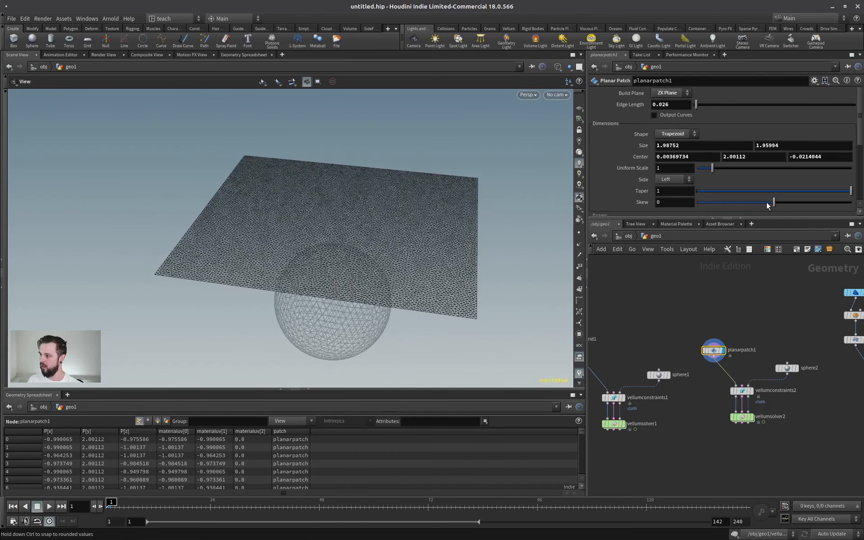
pyautogui.click(664, 105)
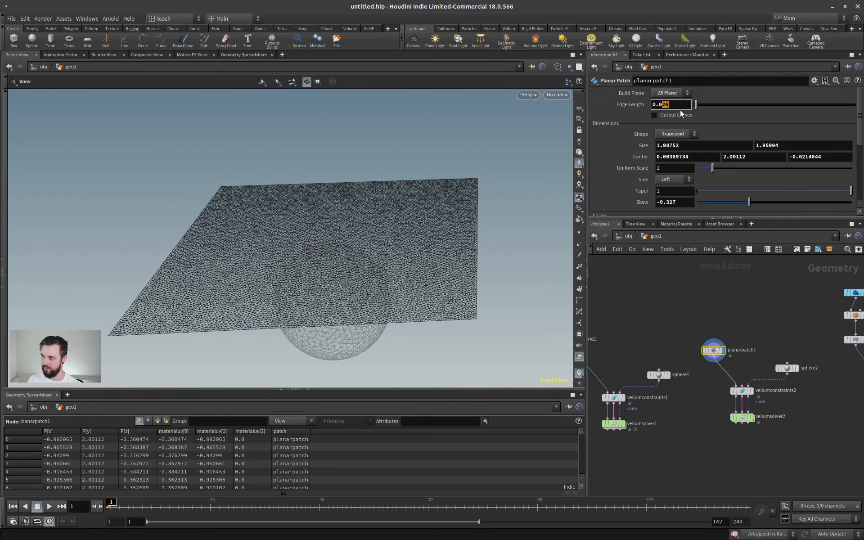
pyautogui.press('Return')
pyautogui.moveTo(351, 211); pyautogui.dragTo(305, 272)
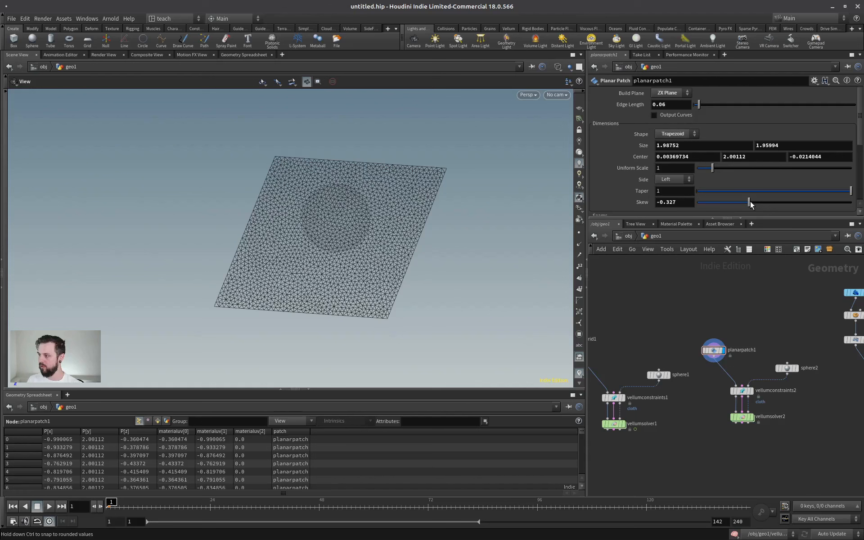
# Try different skew values on the trapezoid-shaped planar patch and reset the skew to 0.
pyautogui.moveTo(750, 202); pyautogui.dragTo(792, 201)
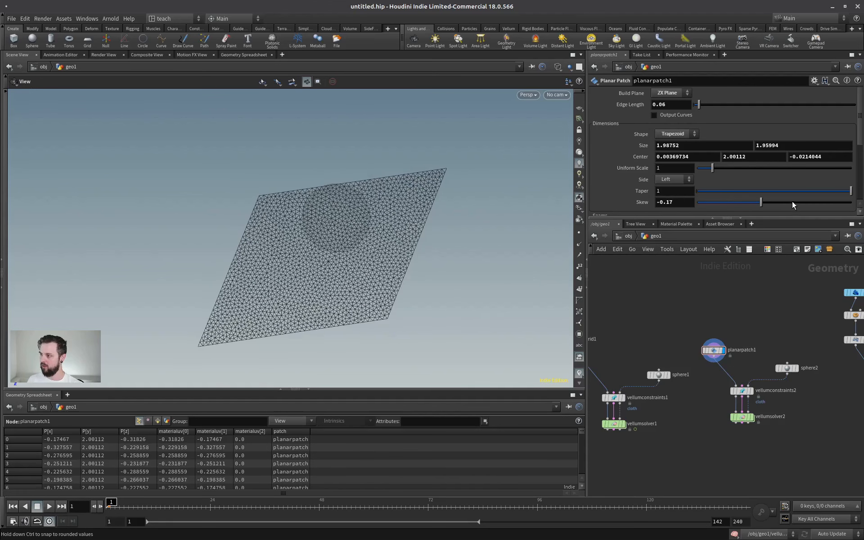
pyautogui.click(683, 201)
pyautogui.doubleClick(683, 201)
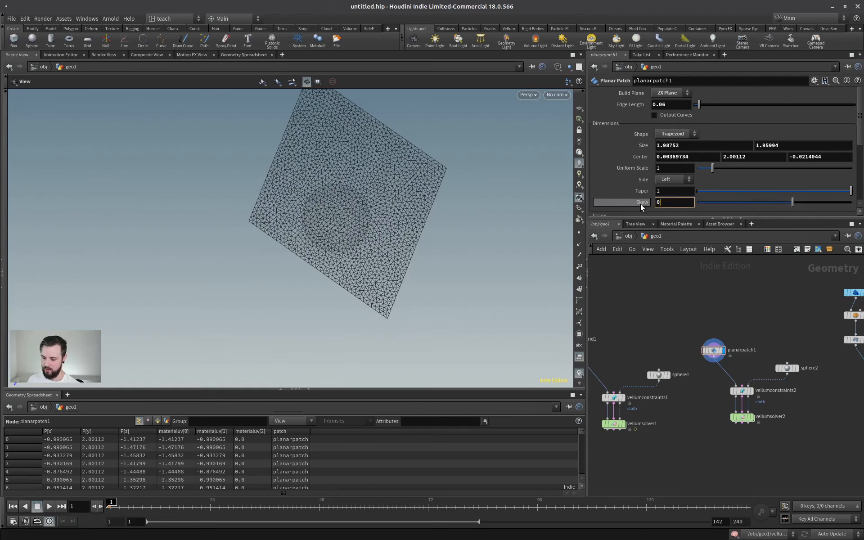
pyautogui.write('0')
pyautogui.press('Return')
# Set the trapezoid patch's taper to 0.292, and try the Circle shape for planarpatch1.
pyautogui.moveTo(775, 191); pyautogui.dragTo(742, 194)
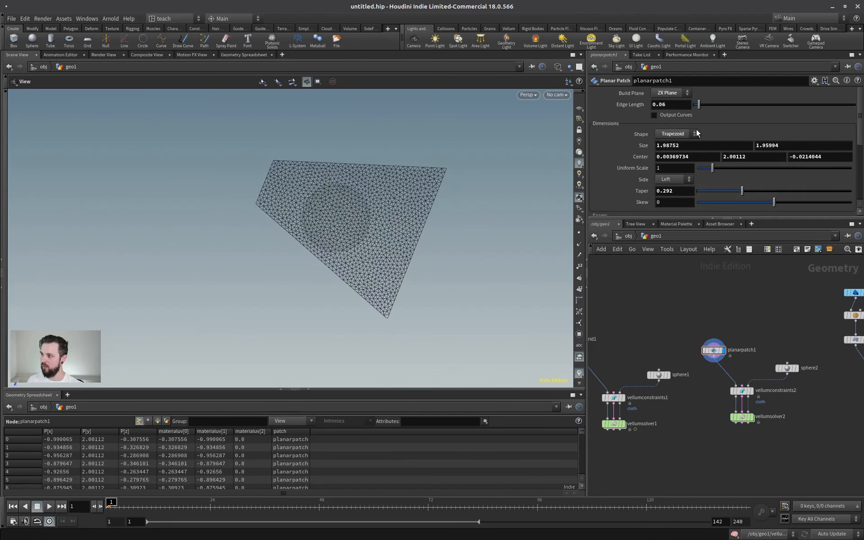
pyautogui.click(675, 133)
pyautogui.click(671, 168)
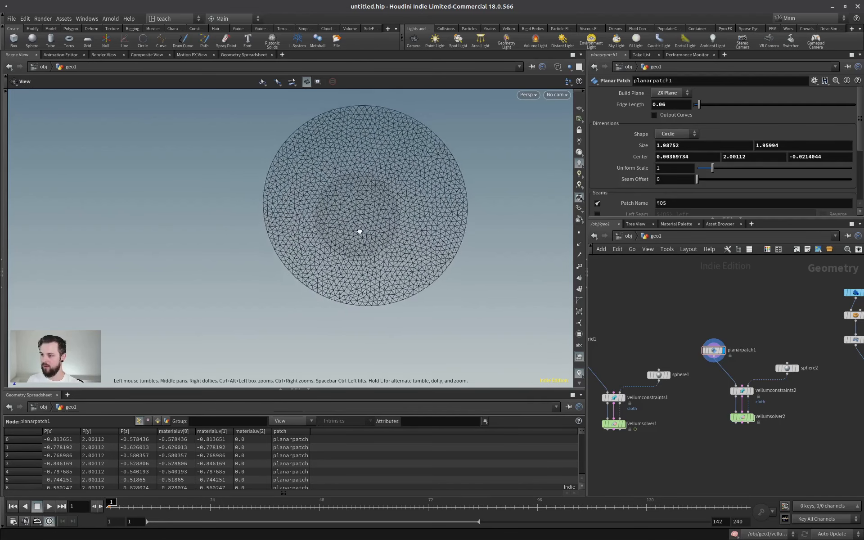
pyautogui.moveTo(360, 232); pyautogui.dragTo(386, 208)
pyautogui.moveTo(386, 208); pyautogui.dragTo(365, 238, button='middle')
# Try the Ring shape for planarpatch1 and set the end of its open arc to 262.
pyautogui.click(673, 133)
pyautogui.click(664, 173)
pyautogui.moveTo(381, 233); pyautogui.dragTo(399, 203)
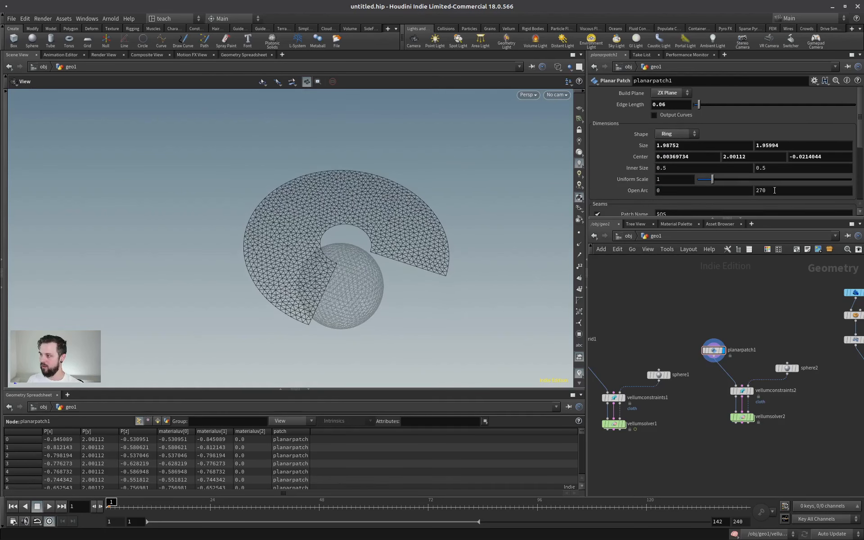
pyautogui.moveTo(775, 190); pyautogui.dragTo(548, 180, button='middle')
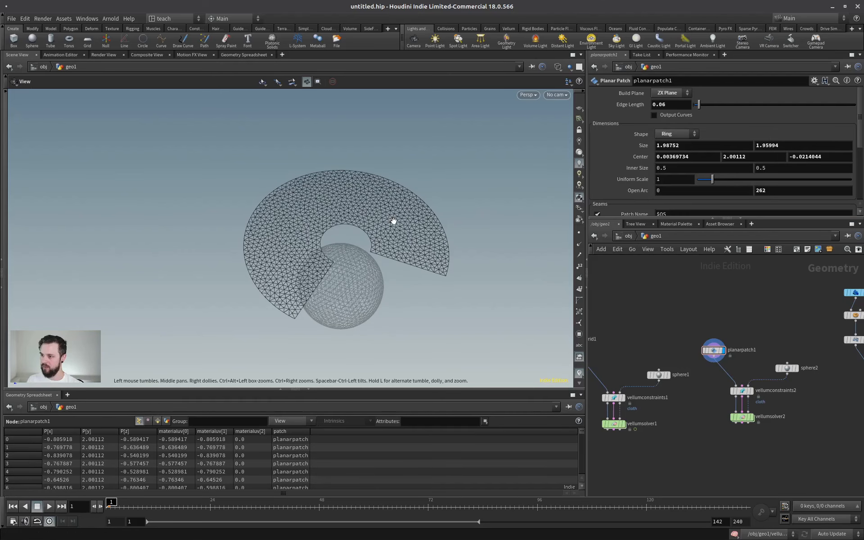
pyautogui.moveTo(394, 221); pyautogui.dragTo(346, 243)
pyautogui.scroll(2, 402, 233)
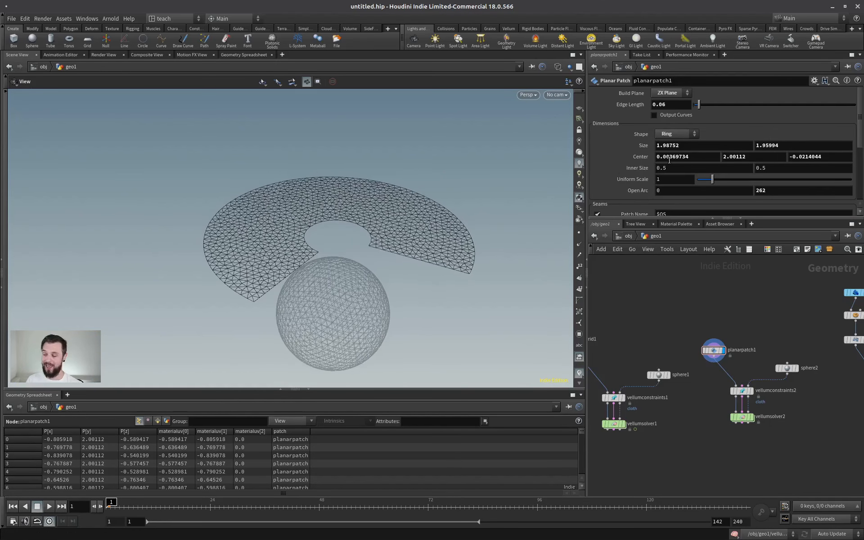
# Set planarpatch1's shape to Rectangle and enlarge the parameter area to show all its seam options.
pyautogui.click(677, 133)
pyautogui.click(675, 116)
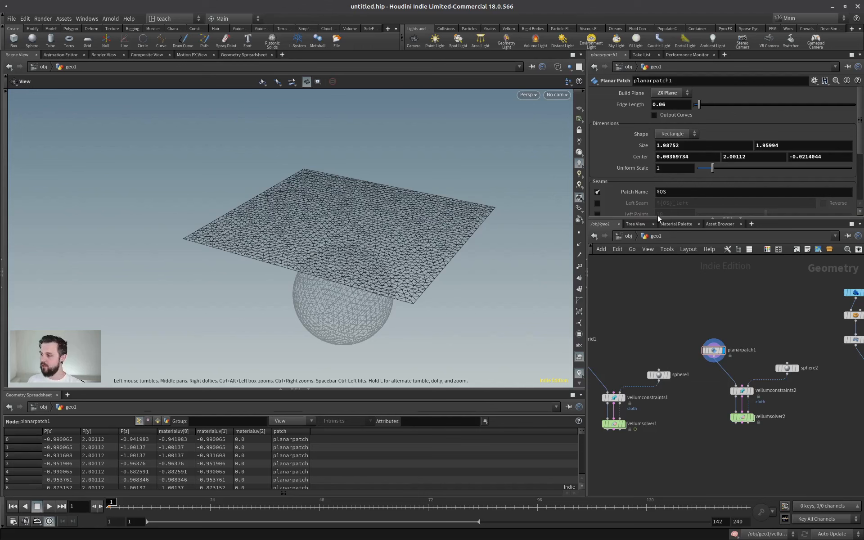
pyautogui.moveTo(658, 218); pyautogui.dragTo(660, 339)
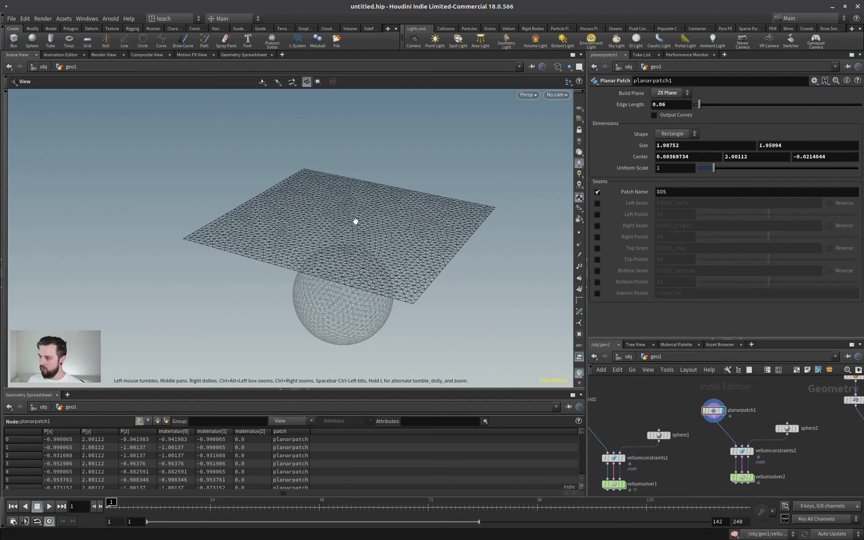
pyautogui.moveTo(356, 221); pyautogui.dragTo(350, 241)
pyautogui.moveTo(349, 241); pyautogui.dragTo(336, 255, button='right')
pyautogui.moveTo(336, 255); pyautogui.dragTo(334, 214, button='middle')
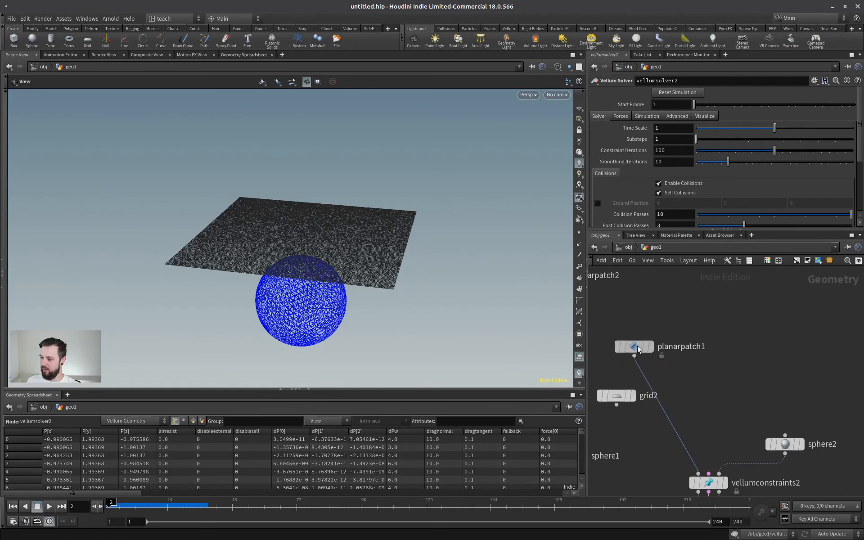
# Add a Planar Patch from Curves node to the network above planarpatch1.
pyautogui.moveTo(639, 350); pyautogui.dragTo(651, 339)
pyautogui.press('Tab')
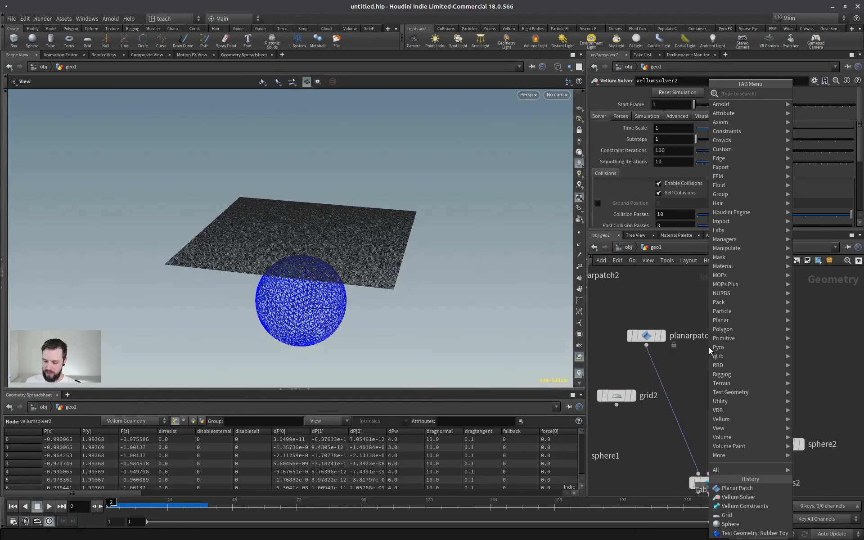
pyautogui.write('planar')
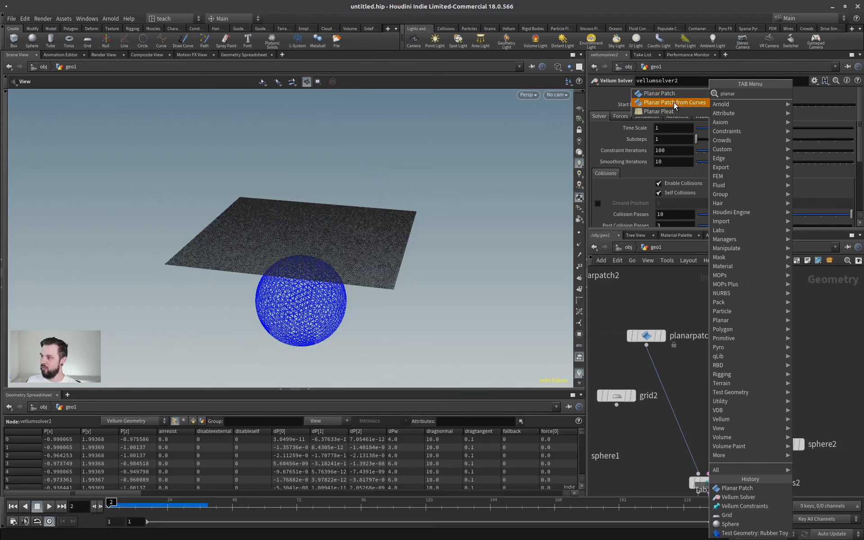
pyautogui.click(679, 103)
pyautogui.click(739, 318)
pyautogui.moveTo(800, 285); pyautogui.dragTo(728, 364, button='middle')
pyautogui.moveTo(654, 321); pyautogui.dragTo(690, 318, button='middle')
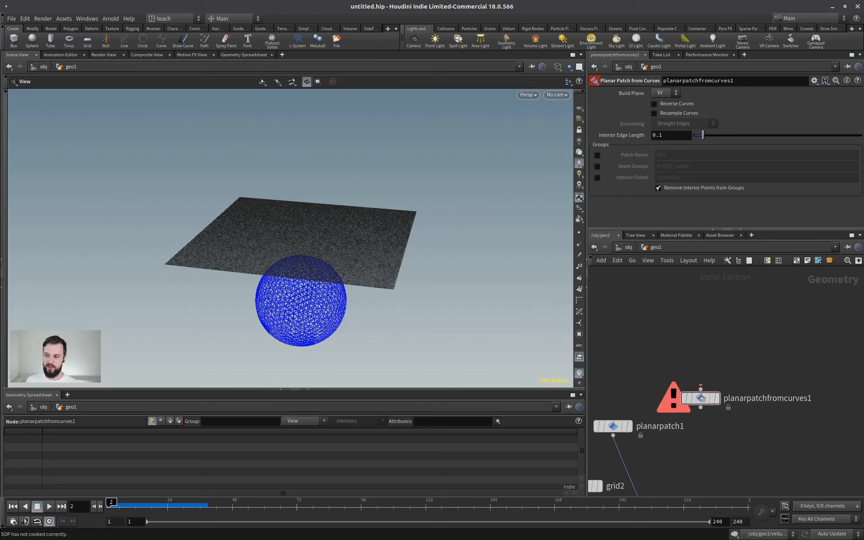
# Add a Draw Curve node as the displayed input of planarpatchfromcurves1.
pyautogui.press('Tab')
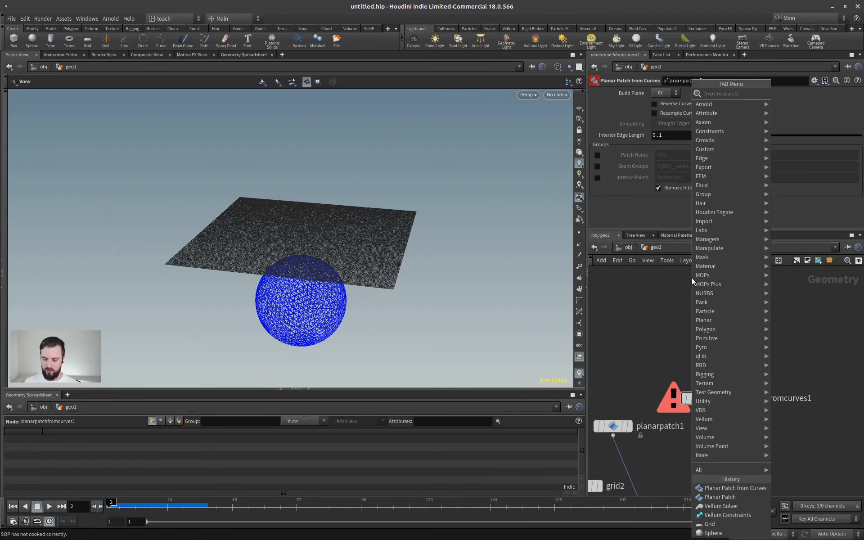
pyautogui.write('draw')
pyautogui.press('Return')
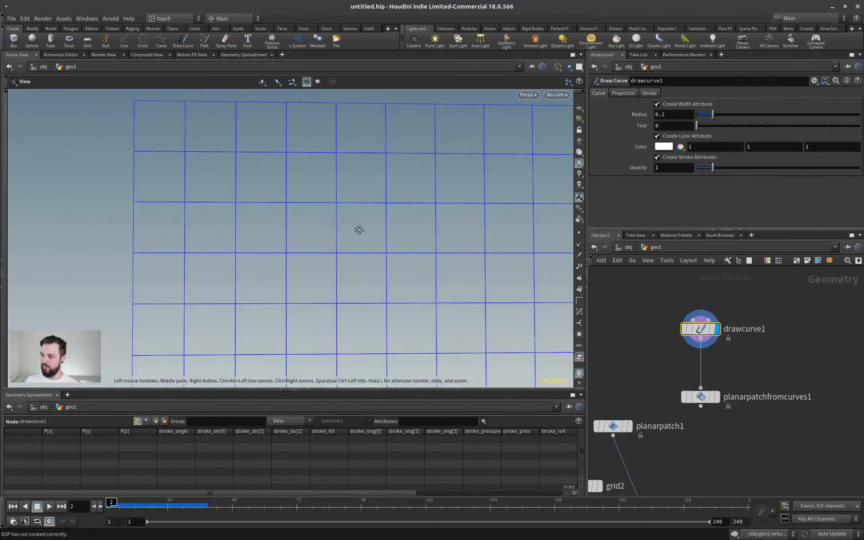